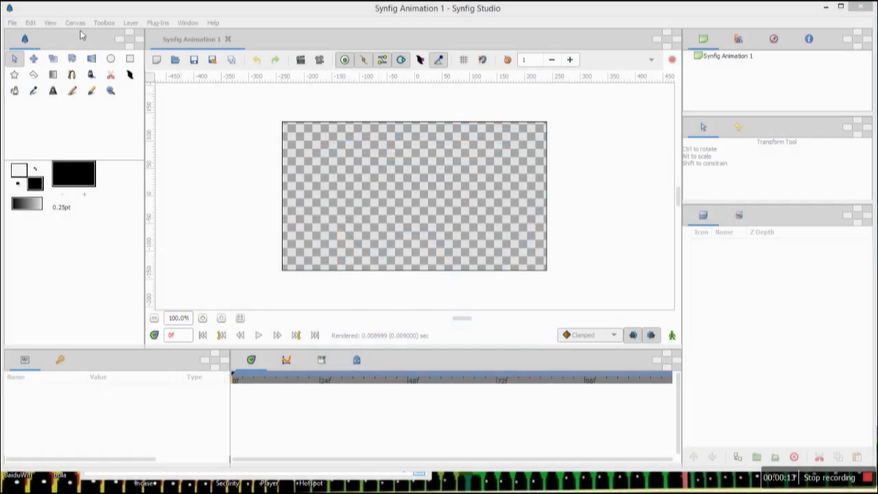
Step: Name the canvas tutorial and set its image height to 360 px in the canvas properties
{"action": "left_click", "coordinate": [75, 23]}
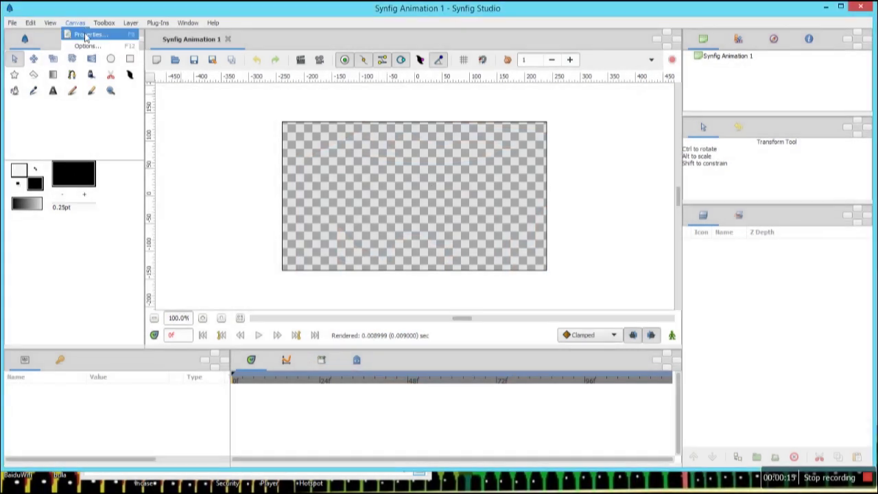
{"action": "left_click", "coordinate": [85, 35]}
{"action": "type", "text": "tutorial"}
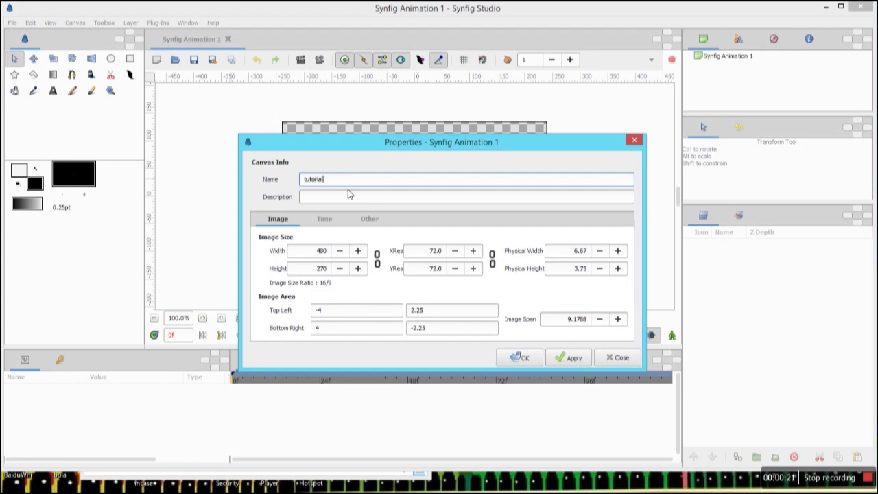
{"action": "left_click_drag", "start_coordinate": [310, 251], "coordinate": [339, 271]}
{"action": "type", "text": "360"}
{"action": "left_click", "coordinate": [572, 355]}
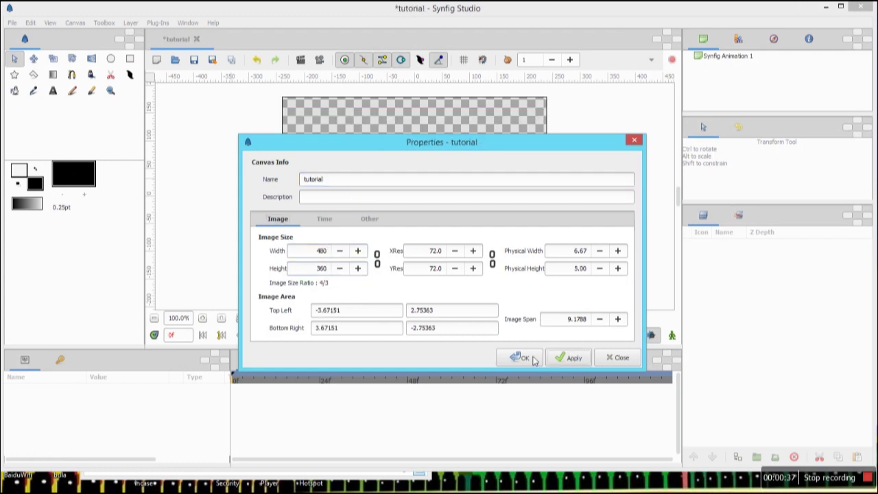
{"action": "left_click", "coordinate": [533, 357]}
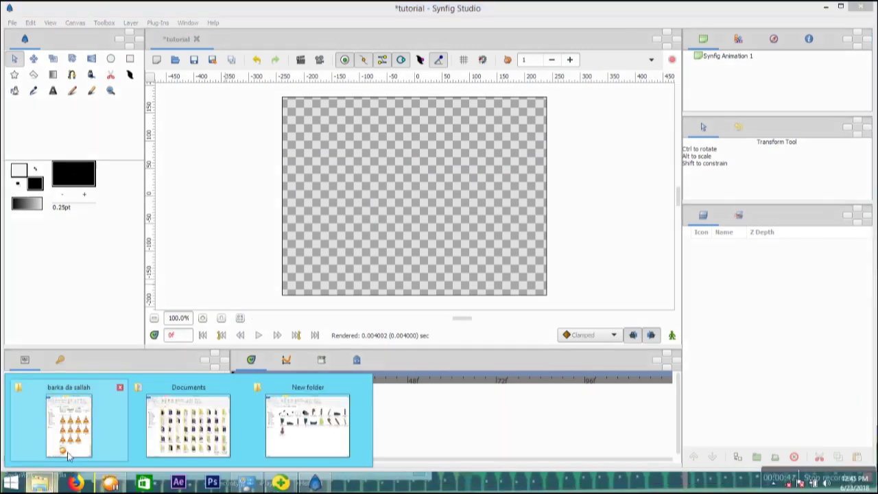
Step: Import all the INTRO body-part images from the mmbtut New folder onto the canvas
{"action": "left_click", "coordinate": [289, 420]}
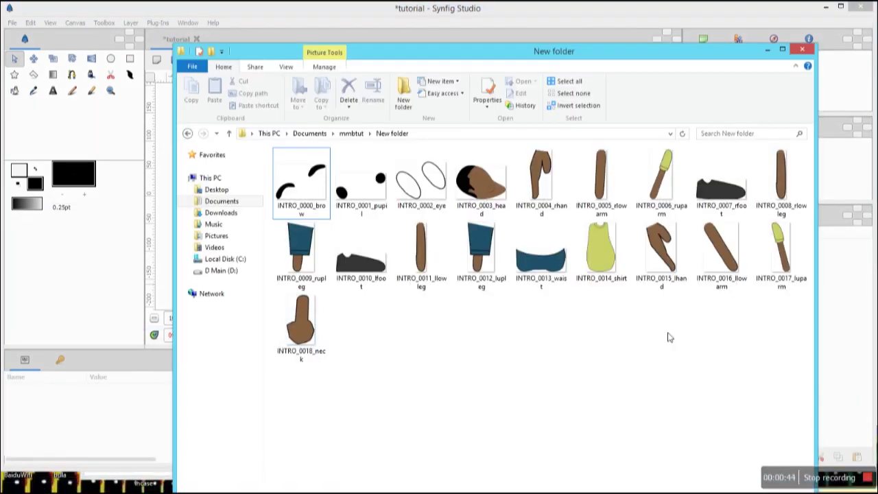
{"action": "left_click_drag", "start_coordinate": [776, 399], "coordinate": [300, 189]}
{"action": "left_click_drag", "start_coordinate": [405, 60], "coordinate": [632, 79]}
{"action": "left_click_drag", "start_coordinate": [602, 210], "coordinate": [345, 201]}
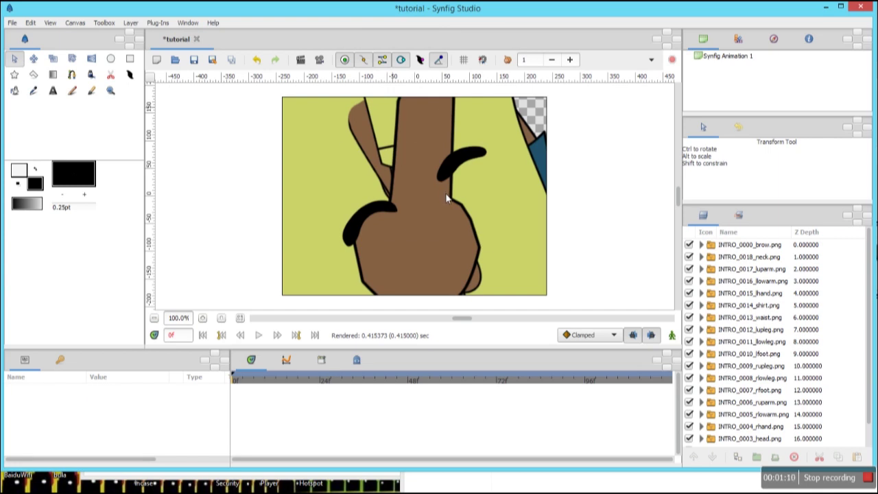
Step: Group all the imported layers, from INTRO_0000_brow.png to INTRO_0001_pupil.png, and name the group character
{"action": "left_click", "coordinate": [446, 192]}
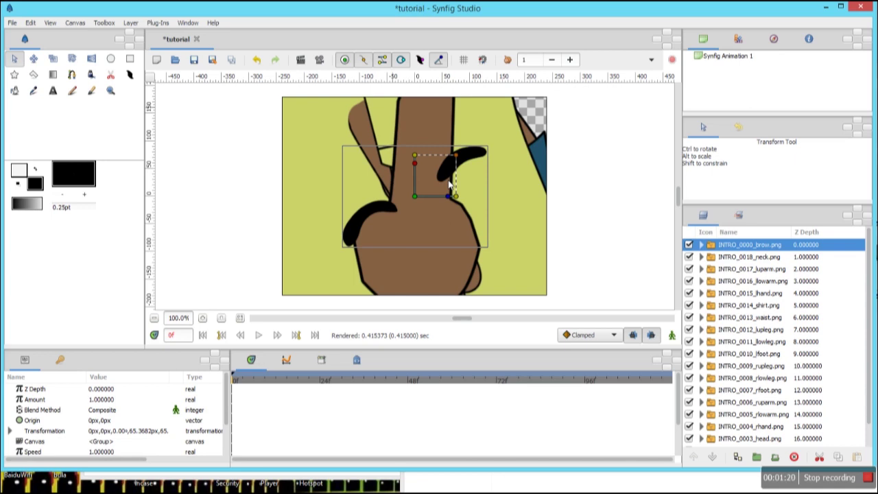
{"action": "double_click", "coordinate": [726, 247]}
{"action": "left_click", "coordinate": [710, 247]}
{"action": "scroll", "coordinate": [869, 313], "scroll_direction": "down", "scroll_amount": 2}
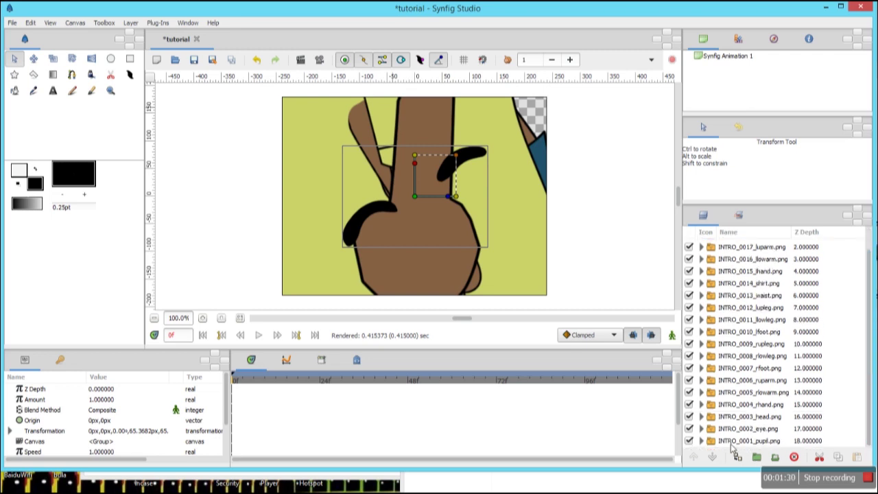
{"action": "left_click", "coordinate": [732, 444], "text": "shift"}
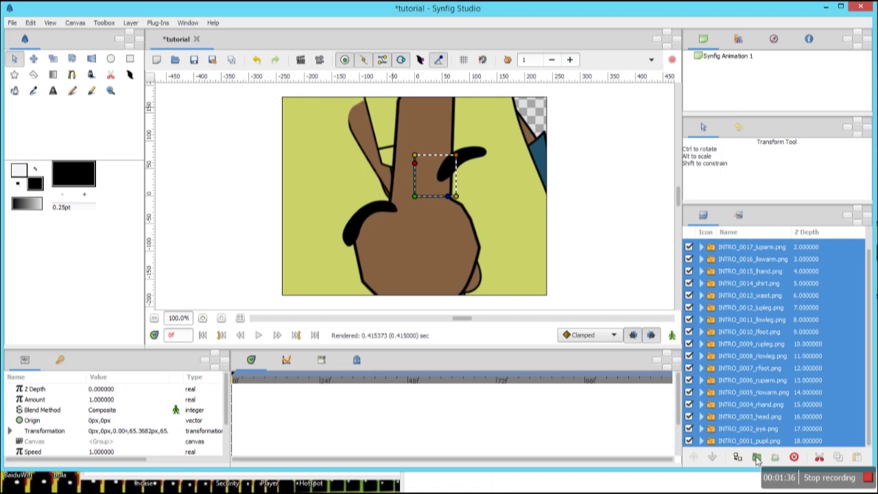
{"action": "left_click", "coordinate": [756, 458]}
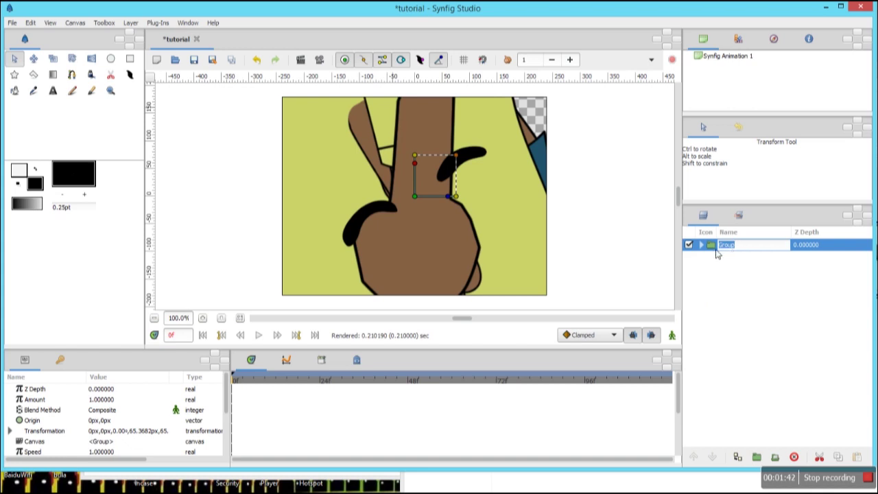
{"action": "type", "text": "character"}
{"action": "key", "text": "Return"}
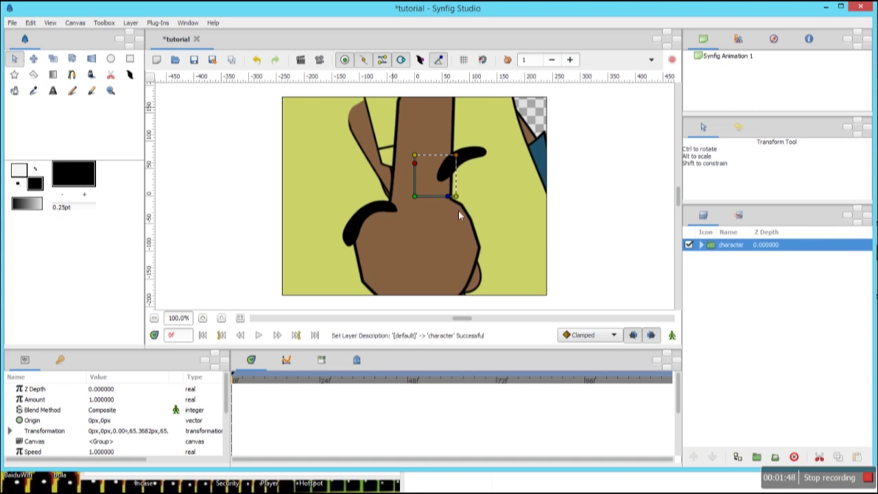
Step: Expand the character group and scale it down uniformly to about 7.5 px so the figure fits inside the canvas
{"action": "left_click", "coordinate": [402, 211]}
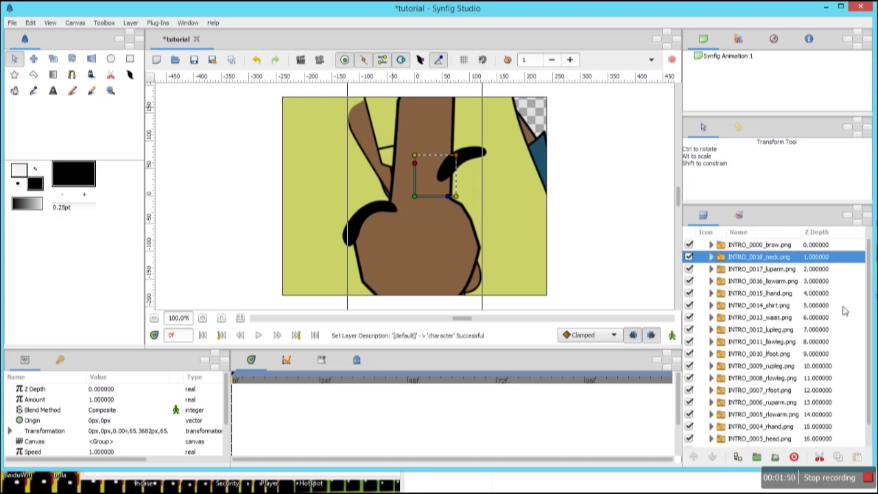
{"action": "scroll", "coordinate": [869, 310], "scroll_direction": "up", "scroll_amount": 1}
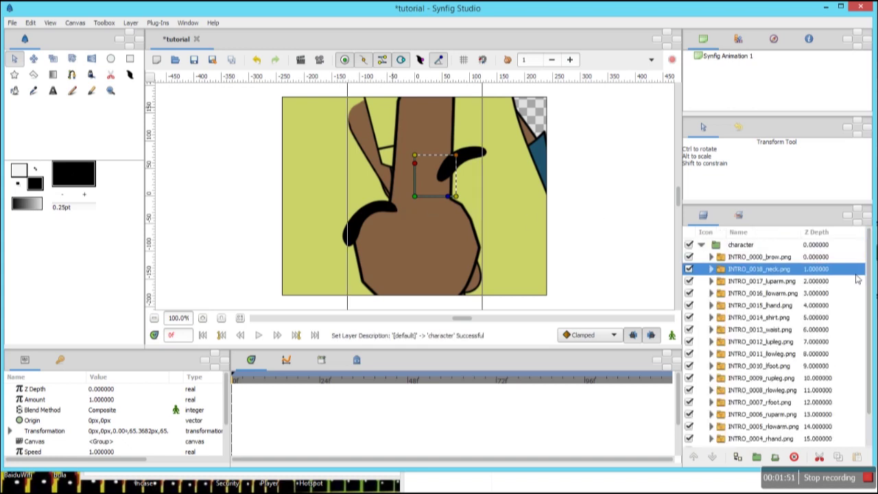
{"action": "left_click", "coordinate": [744, 245]}
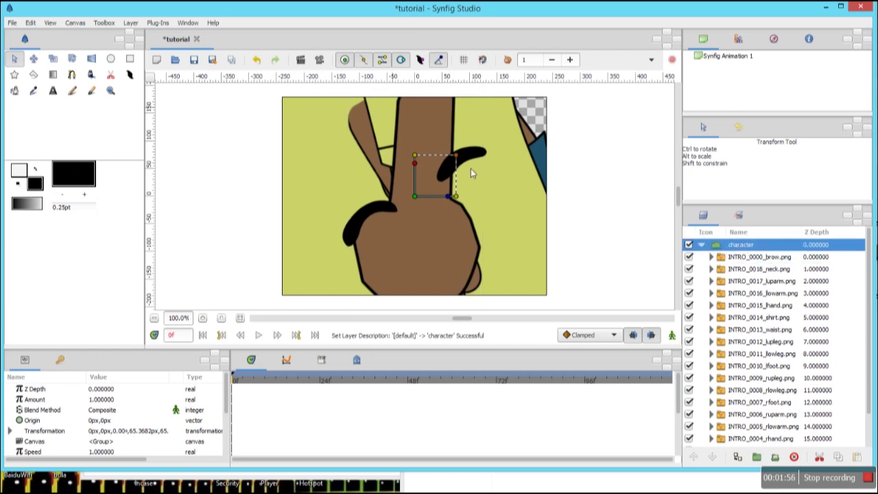
{"action": "left_click_drag", "start_coordinate": [458, 160], "coordinate": [459, 159]}
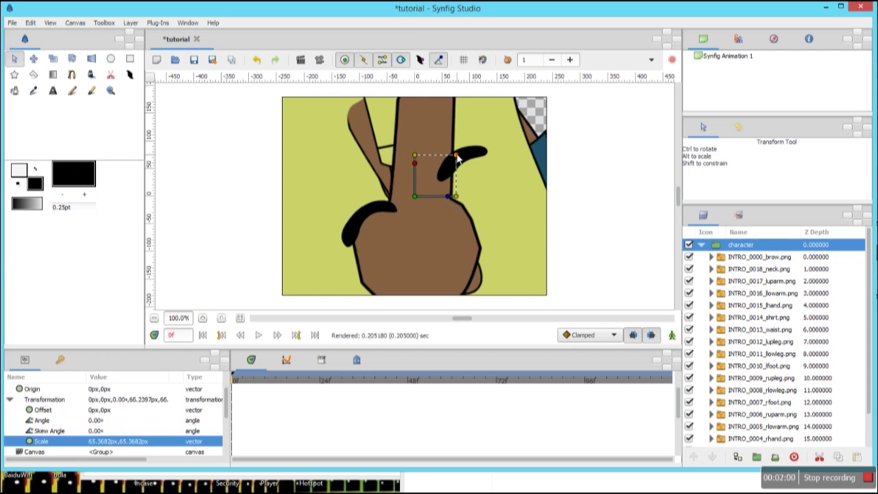
{"action": "left_click_drag", "start_coordinate": [458, 160], "coordinate": [433, 166]}
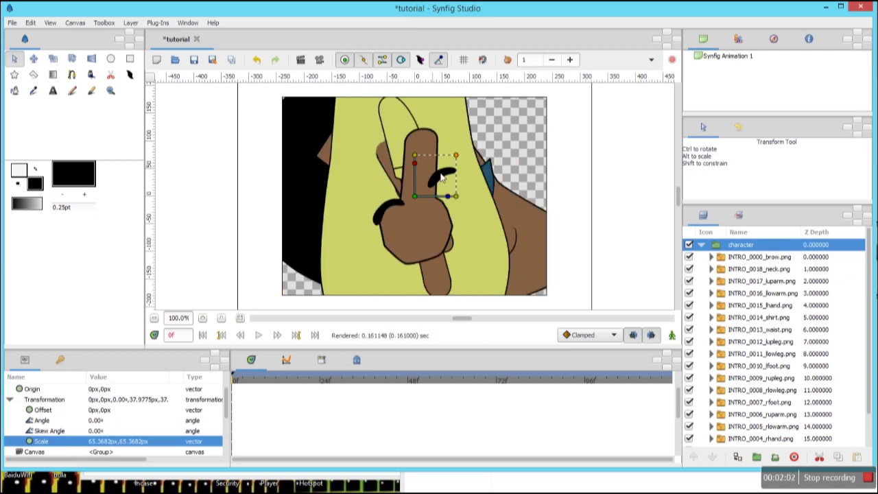
{"action": "mouse_move", "coordinate": [457, 159]}
{"action": "left_mouse_down"}
{"action": "mouse_move", "coordinate": [435, 180]}
{"action": "mouse_move", "coordinate": [451, 167]}
{"action": "left_mouse_up"}
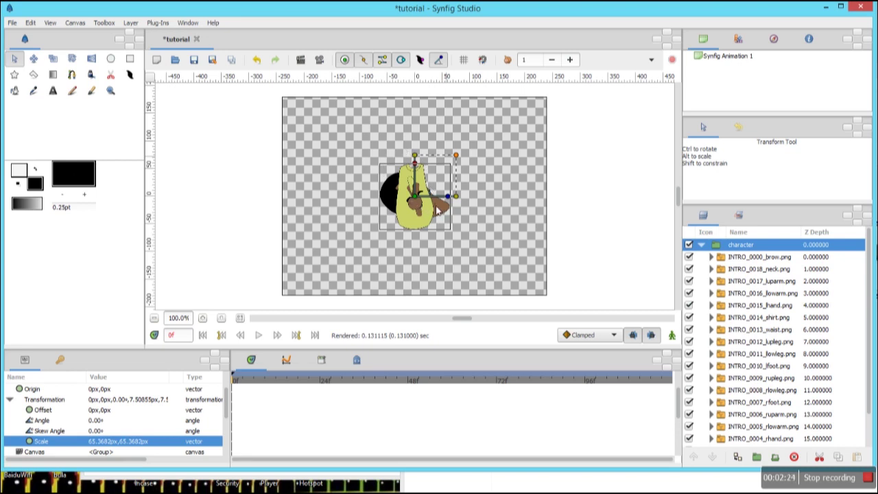
Step: Move the INTRO_0015_lhand.png layer out to the right of the shirt, to an offset of about 505 px, 165 px
{"action": "left_click", "coordinate": [761, 281]}
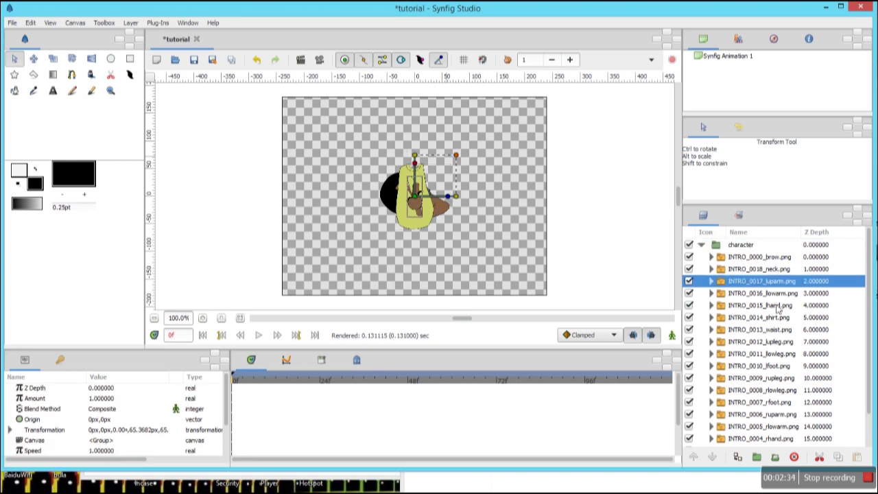
{"action": "left_click", "coordinate": [778, 305]}
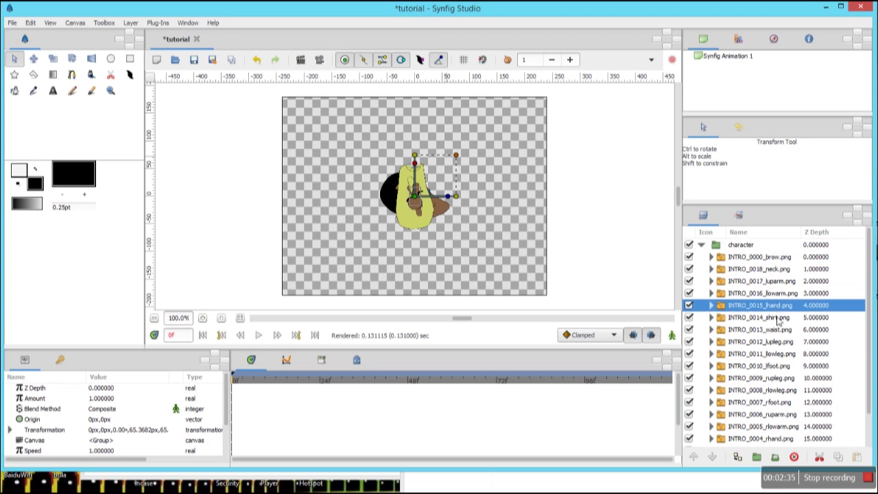
{"action": "left_click", "coordinate": [779, 318]}
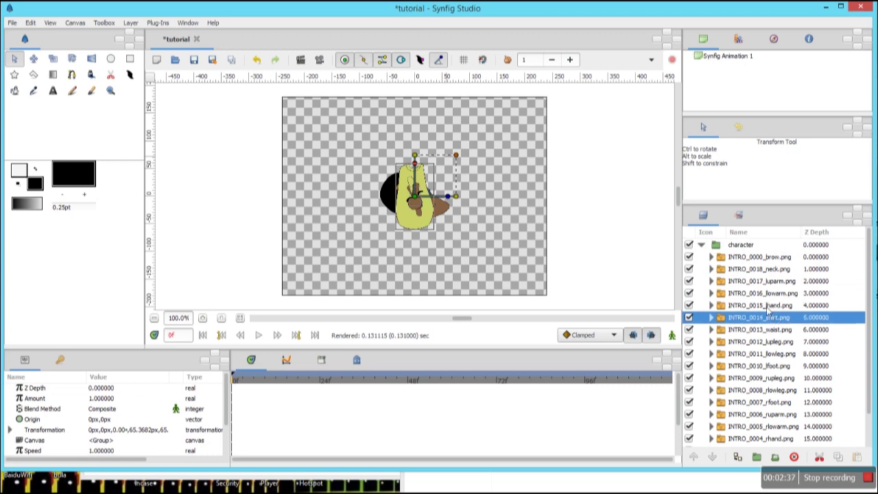
{"action": "left_click", "coordinate": [738, 260]}
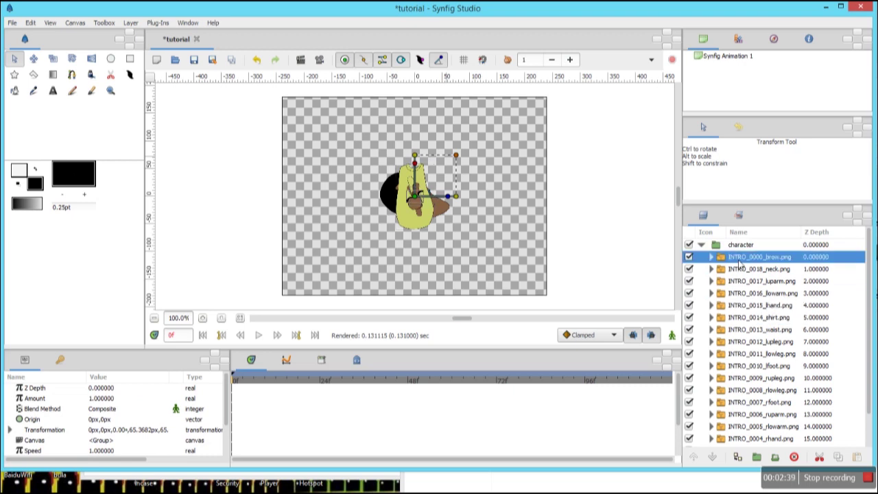
{"action": "left_click", "coordinate": [747, 271]}
{"action": "left_click", "coordinate": [754, 283]}
{"action": "left_click", "coordinate": [758, 305]}
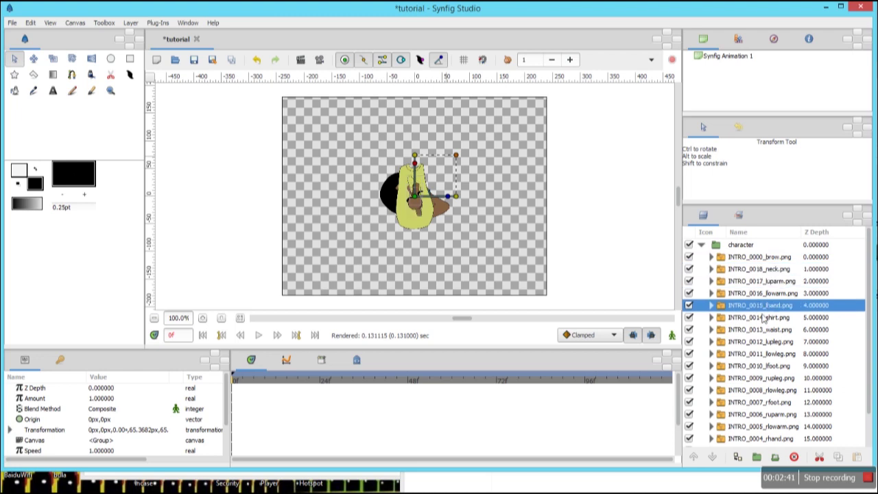
{"action": "left_click_drag", "start_coordinate": [418, 199], "coordinate": [453, 187]}
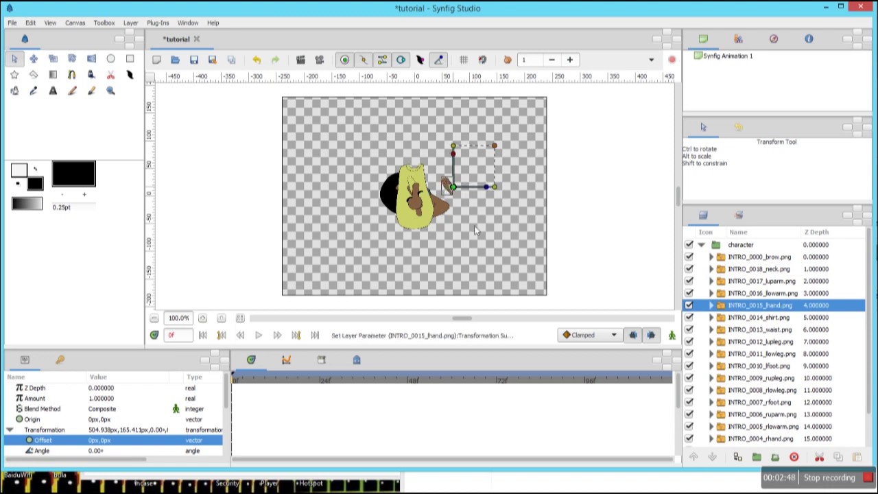
Step: Raise the head, eye and pupil layers together to the top of the character group's layer stack
{"action": "scroll", "coordinate": [765, 326], "scroll_direction": "down", "scroll_amount": 2}
{"action": "left_click", "coordinate": [759, 417]}
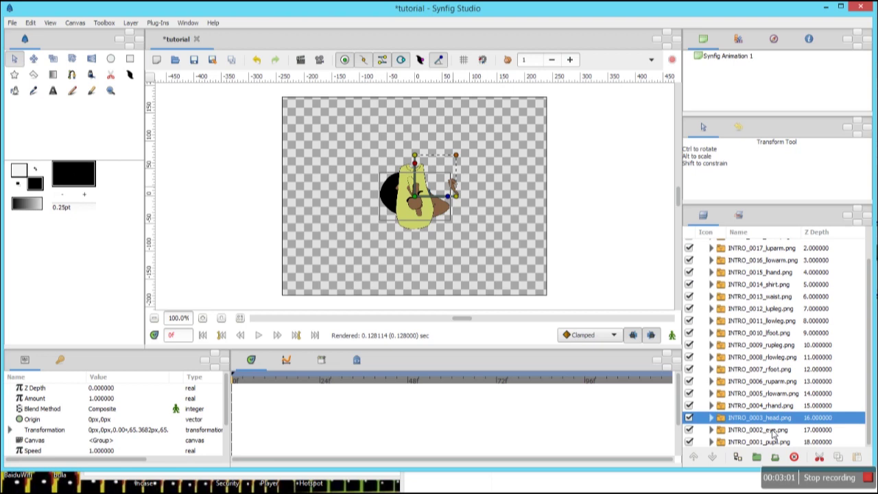
{"action": "left_click", "coordinate": [771, 431], "text": "ctrl"}
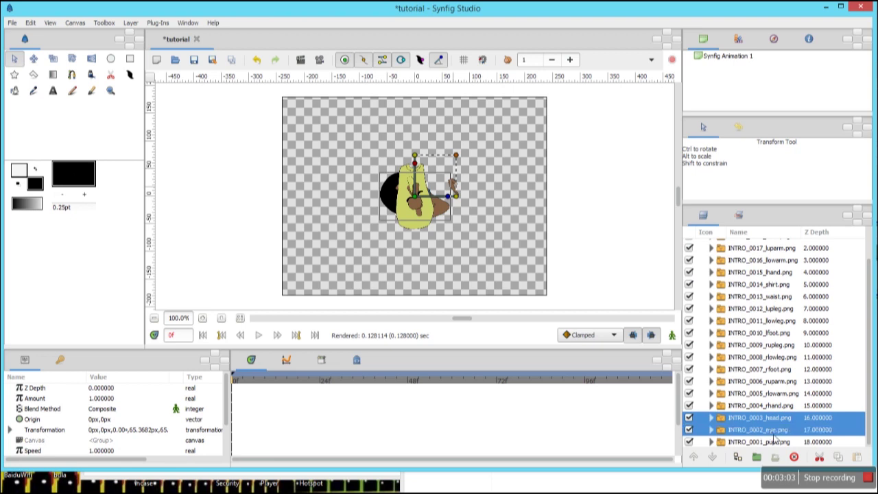
{"action": "left_click", "coordinate": [777, 443], "text": "ctrl"}
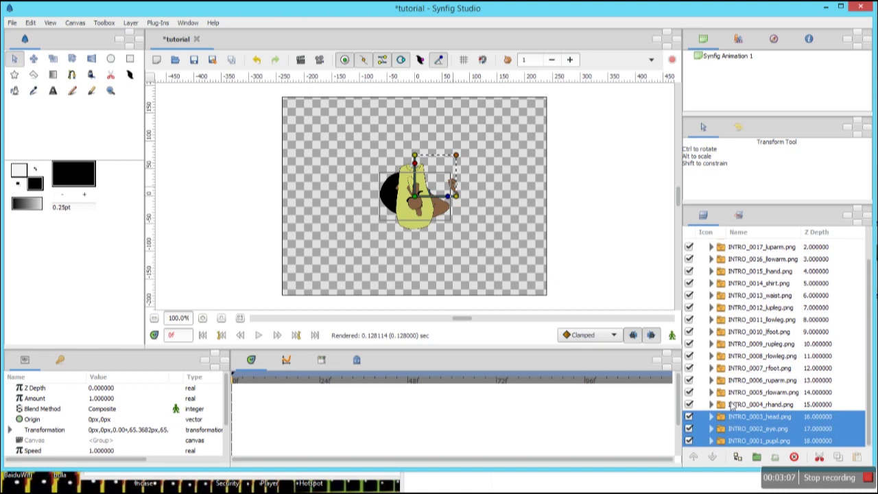
{"action": "left_click", "coordinate": [694, 458]}
{"action": "left_click", "coordinate": [694, 458]}
{"action": "left_click", "coordinate": [695, 459]}
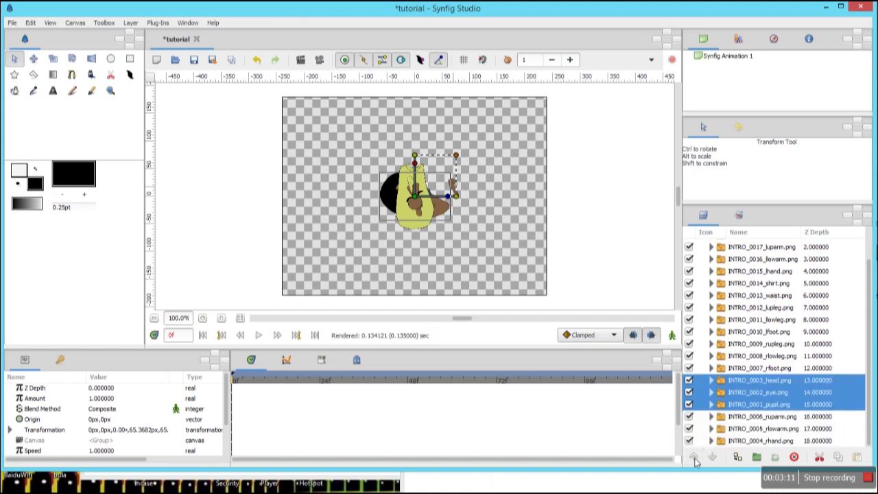
{"action": "left_click", "coordinate": [694, 458]}
{"action": "left_click", "coordinate": [694, 459]}
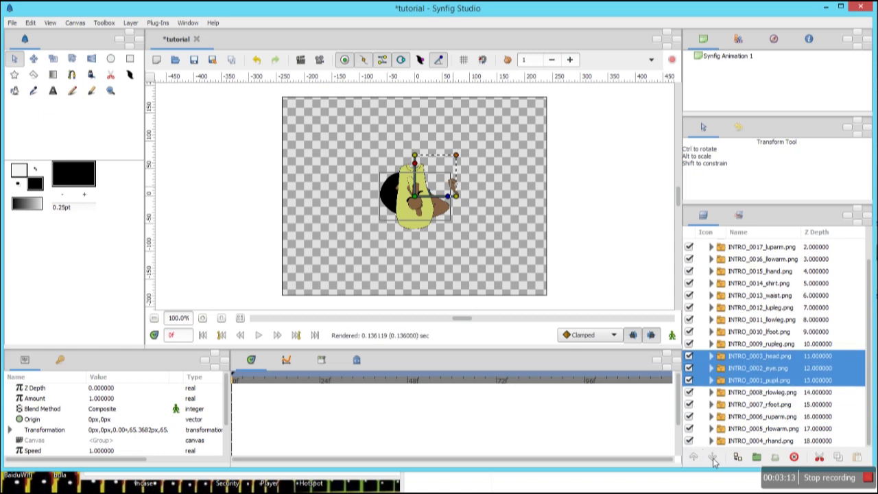
{"action": "left_click", "coordinate": [714, 458]}
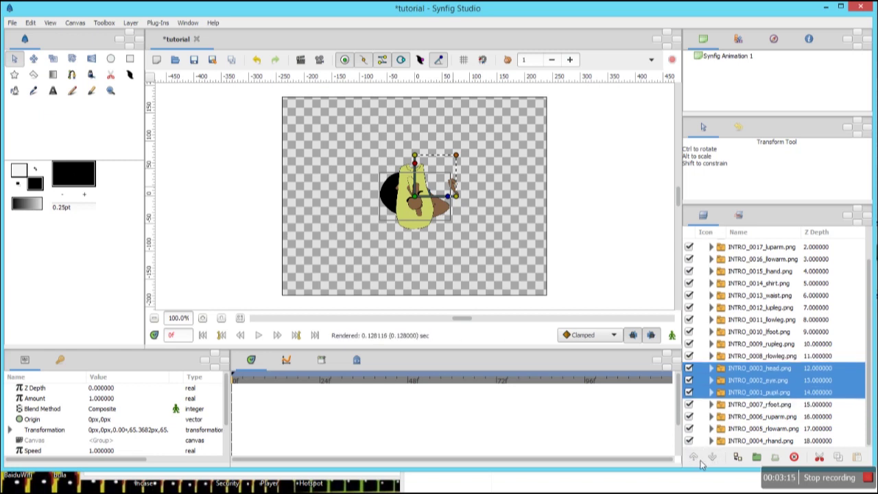
{"action": "left_click", "coordinate": [694, 458]}
{"action": "left_click", "coordinate": [694, 458]}
{"action": "left_click", "coordinate": [694, 459]}
{"action": "left_click", "coordinate": [694, 458]}
{"action": "left_click", "coordinate": [695, 458]}
{"action": "left_click", "coordinate": [694, 458]}
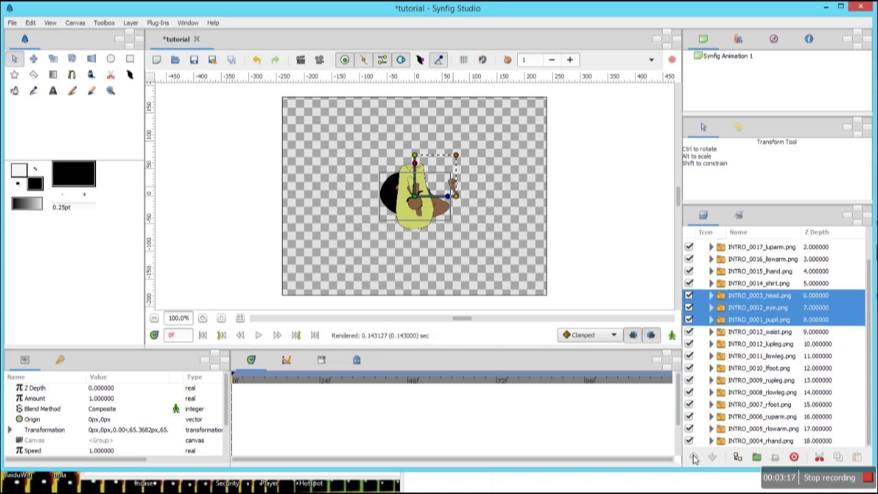
{"action": "left_click", "coordinate": [694, 458]}
{"action": "left_click", "coordinate": [694, 458]}
{"action": "left_click", "coordinate": [694, 459]}
{"action": "left_click", "coordinate": [694, 458]}
{"action": "left_click", "coordinate": [694, 458]}
{"action": "left_click", "coordinate": [694, 458]}
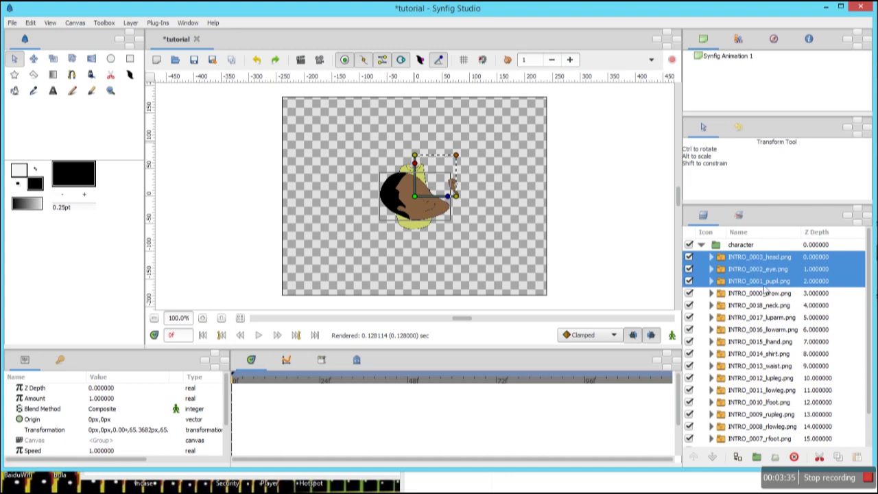
Step: Move the head, eye and pupil layers up above the shirt, and stack the pupil and eye layers in front of the head
{"action": "left_click_drag", "start_coordinate": [504, 258], "coordinate": [314, 137]}
{"action": "left_click_drag", "start_coordinate": [415, 199], "coordinate": [412, 137]}
{"action": "left_click", "coordinate": [767, 281]}
{"action": "left_click", "coordinate": [770, 271], "text": "ctrl"}
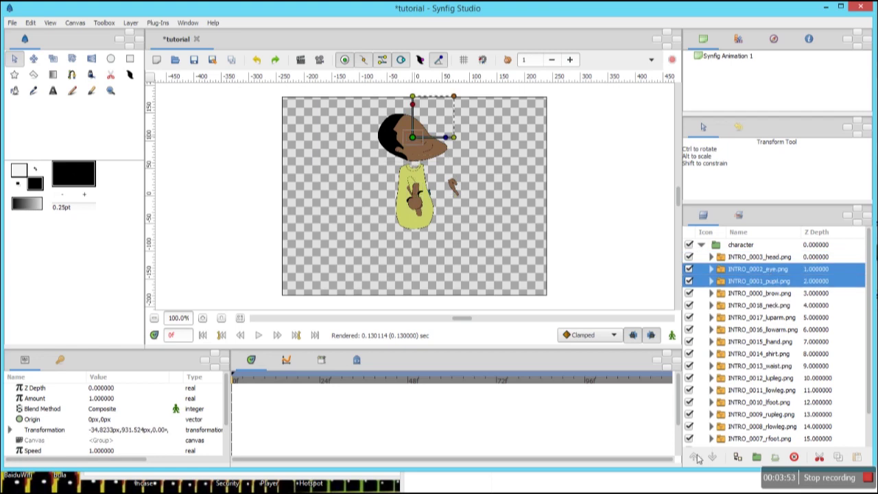
{"action": "left_click", "coordinate": [694, 457]}
{"action": "left_click", "coordinate": [747, 270]}
{"action": "left_click", "coordinate": [694, 457]}
{"action": "left_click", "coordinate": [758, 269], "text": "ctrl"}
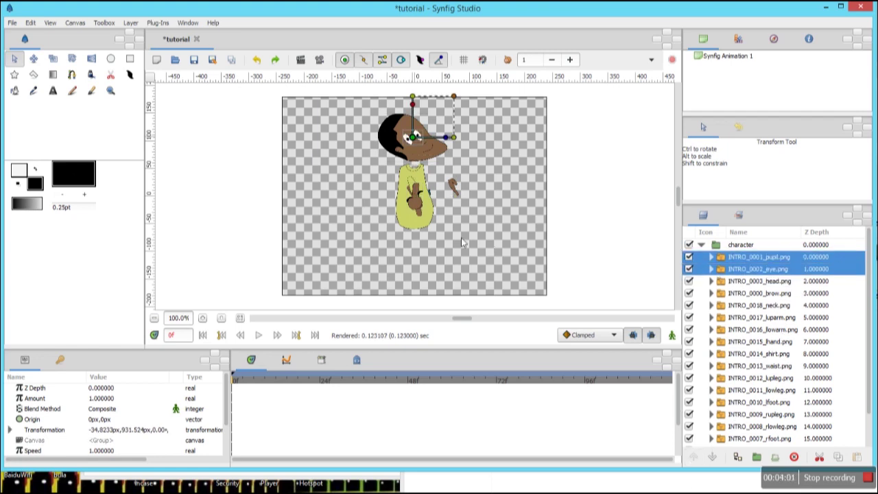
Step: Reposition the eye and pupil layers slightly up and to the right on the face
{"action": "left_click", "coordinate": [202, 318]}
{"action": "left_click", "coordinate": [202, 317]}
{"action": "mouse_move", "coordinate": [412, 178]}
{"action": "left_mouse_down"}
{"action": "mouse_move", "coordinate": [413, 167]}
{"action": "mouse_move", "coordinate": [418, 174]}
{"action": "left_mouse_up"}
{"action": "left_click", "coordinate": [751, 270]}
{"action": "left_click", "coordinate": [747, 256]}
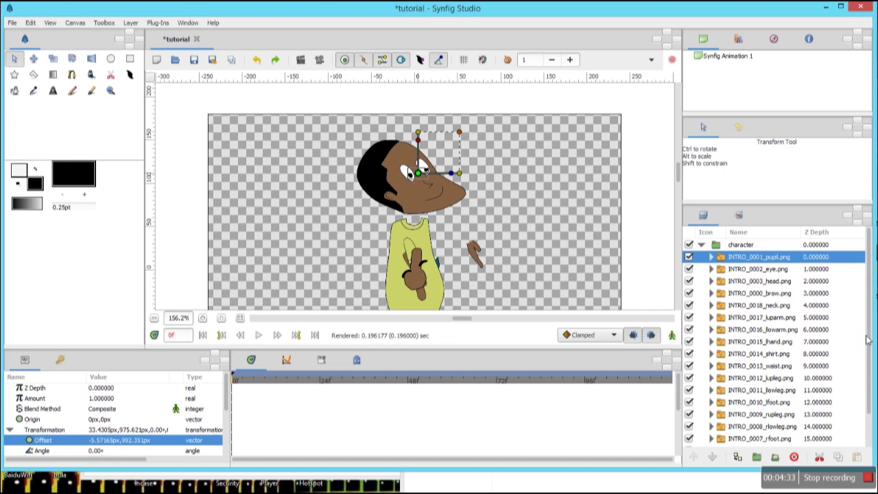
Step: Move the INTRO_0018_neck.png layer up between head and shirt, and lower it behind the shirt in the layer stack
{"action": "left_click_drag", "start_coordinate": [869, 334], "coordinate": [869, 345]}
{"action": "left_click", "coordinate": [758, 290]}
{"action": "left_click_drag", "start_coordinate": [416, 266], "coordinate": [413, 218]}
{"action": "left_click", "coordinate": [714, 458]}
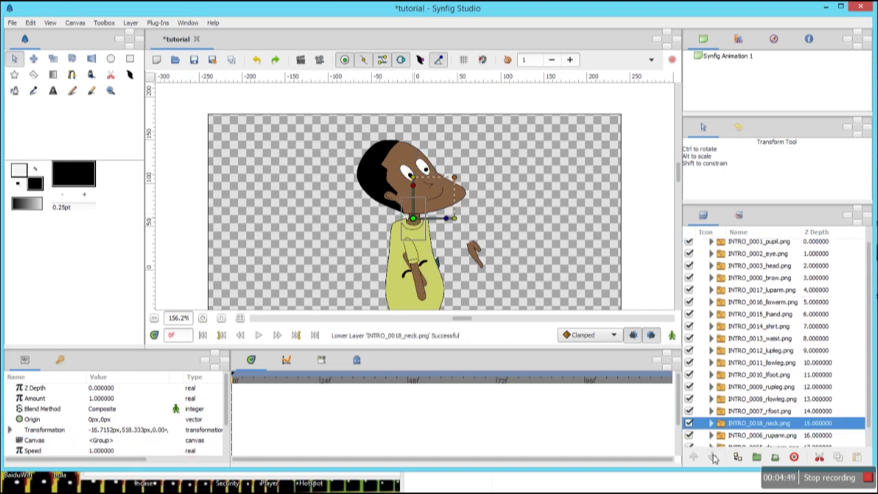
Step: Lower the neck layer to the bottom of the stack and raise the right upper arm, lower arm and hand layers above the shirt
{"action": "left_click", "coordinate": [713, 459]}
{"action": "left_click", "coordinate": [714, 458]}
{"action": "left_click", "coordinate": [762, 428]}
{"action": "left_click", "coordinate": [781, 410], "text": "ctrl"}
{"action": "left_click", "coordinate": [780, 406], "text": "ctrl"}
{"action": "left_click", "coordinate": [695, 458]}
{"action": "left_click", "coordinate": [695, 459]}
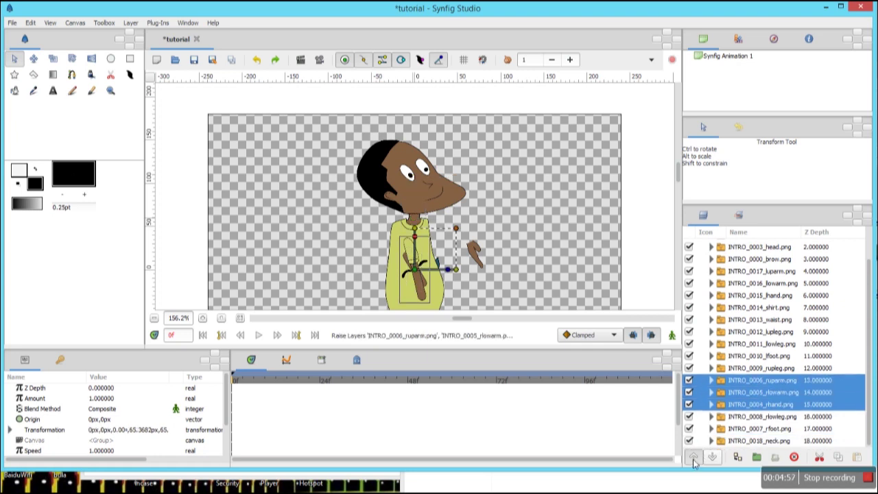
{"action": "left_click", "coordinate": [695, 459]}
{"action": "left_click", "coordinate": [695, 459]}
{"action": "left_click", "coordinate": [695, 459]}
{"action": "left_click", "coordinate": [695, 459]}
{"action": "left_click", "coordinate": [712, 459]}
Step: Move the three right arm layers together to the shirt's left sleeve
{"action": "scroll", "coordinate": [681, 175], "scroll_direction": "down", "scroll_amount": 3}
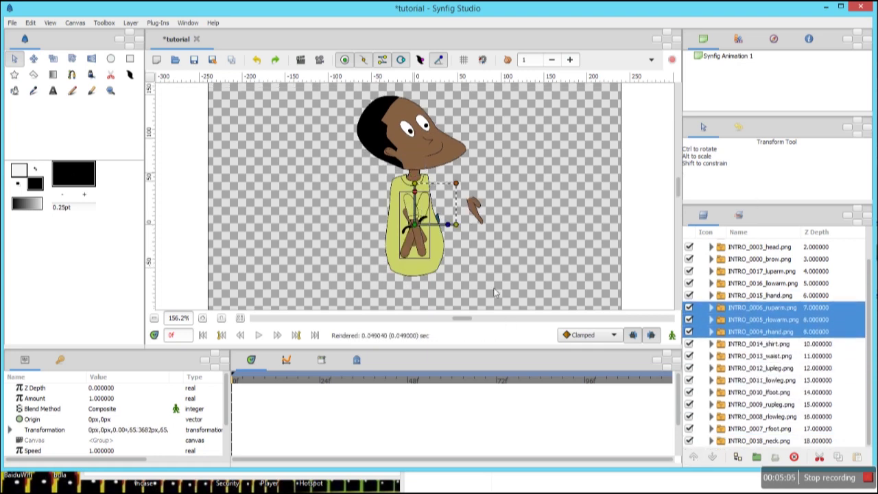
{"action": "left_click_drag", "start_coordinate": [416, 224], "coordinate": [383, 209]}
{"action": "left_click", "coordinate": [539, 264]}
Step: Reorder the right arm layers with the hand on top, the lower arm beneath it and the upper arm last
{"action": "left_click", "coordinate": [765, 320]}
{"action": "left_click", "coordinate": [770, 333], "text": "ctrl"}
{"action": "left_click", "coordinate": [697, 458]}
{"action": "left_click", "coordinate": [767, 320]}
{"action": "left_click", "coordinate": [697, 458]}
Step: Position the right lower arm below the upper arm and the right hand at the end of the lower arm
{"action": "left_click", "coordinate": [765, 320]}
{"action": "left_click_drag", "start_coordinate": [384, 210], "coordinate": [370, 259]}
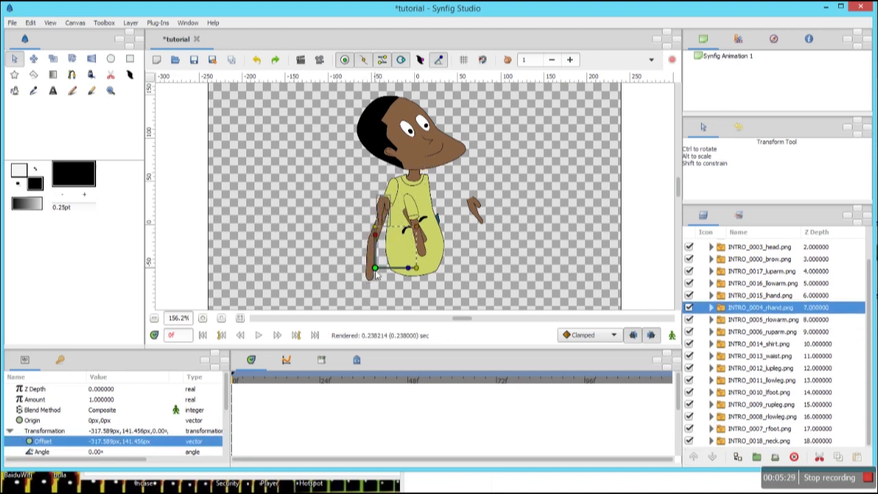
{"action": "left_click_drag", "start_coordinate": [375, 270], "coordinate": [369, 291]}
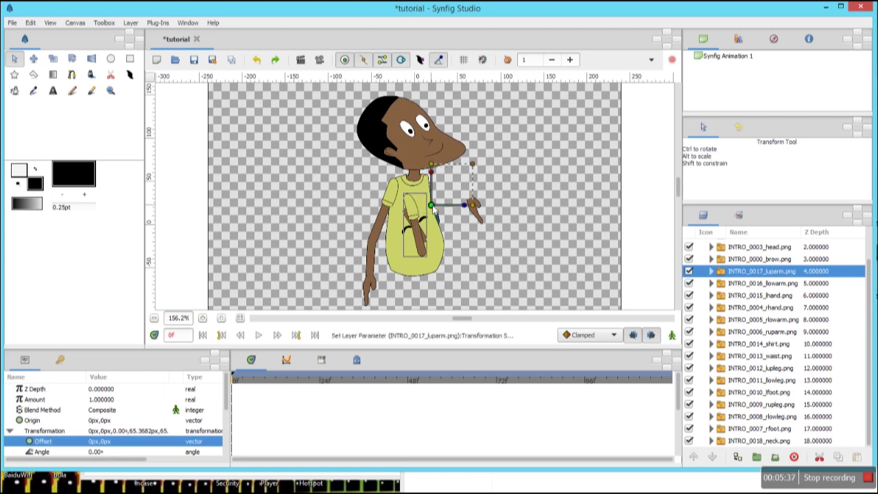
Step: Move INTRO_0017_luparm.png to the shirt's right shoulder and lower it below the right upper arm in the layer stack
{"action": "left_click_drag", "start_coordinate": [439, 214], "coordinate": [432, 205]}
{"action": "left_click", "coordinate": [712, 457]}
{"action": "left_click", "coordinate": [712, 457]}
{"action": "triple_click", "coordinate": [712, 457]}
Step: Lower INTRO_0014_shirt.png in the layer stack to directly above the neck layer
{"action": "left_click", "coordinate": [759, 344]}
{"action": "double_click", "coordinate": [712, 458]}
{"action": "left_click", "coordinate": [712, 458]}
{"action": "left_click", "coordinate": [712, 457]}
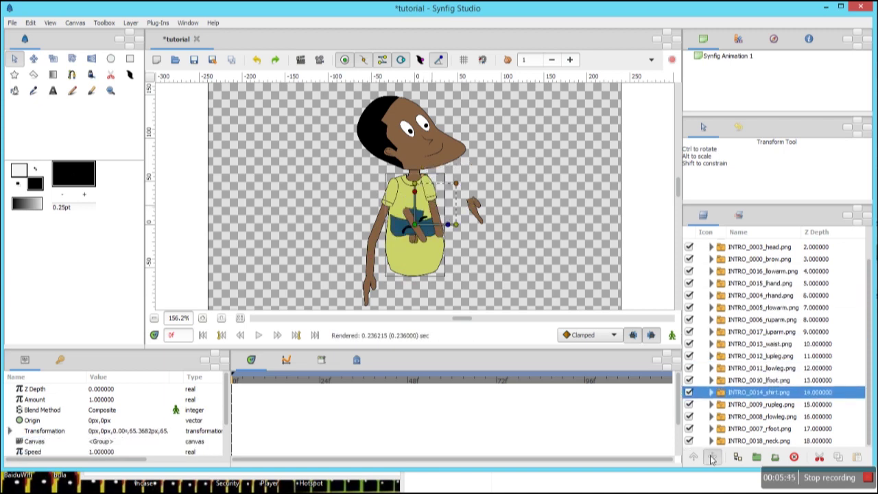
{"action": "left_click", "coordinate": [712, 458]}
{"action": "left_click", "coordinate": [712, 457]}
{"action": "left_click", "coordinate": [712, 458]}
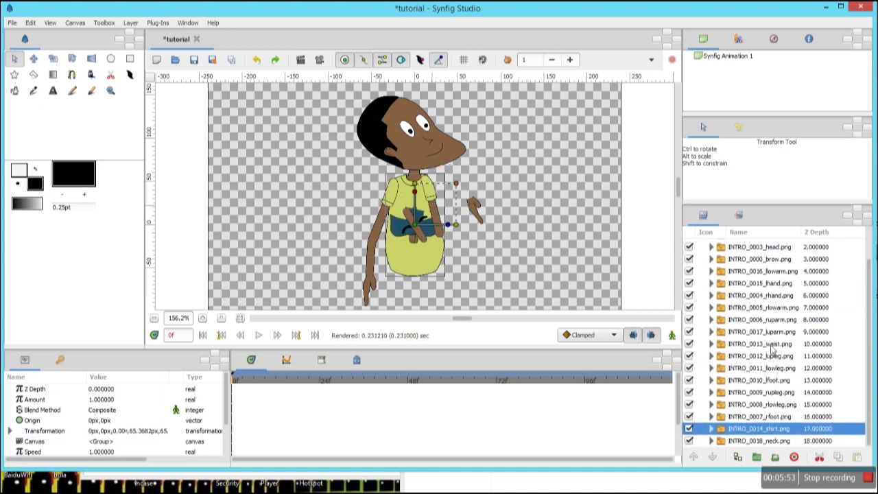
Step: Lower INTRO_0017_luparm.png to between the shirt and neck layers, and nudge it into place at the shoulder
{"action": "left_click", "coordinate": [434, 199]}
{"action": "left_click", "coordinate": [712, 456]}
{"action": "triple_click", "coordinate": [713, 457]}
{"action": "left_click", "coordinate": [713, 457]}
{"action": "left_click", "coordinate": [713, 457]}
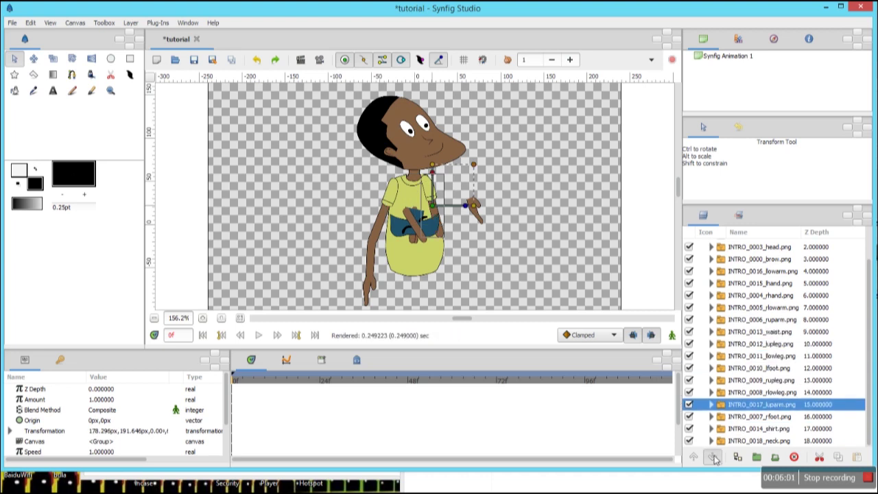
{"action": "left_click", "coordinate": [713, 457]}
{"action": "left_click", "coordinate": [713, 457]}
{"action": "left_click", "coordinate": [728, 441]}
{"action": "left_click_drag", "start_coordinate": [433, 206], "coordinate": [435, 203]}
Step: Move INTRO_0016_llowarm.png to the lower end of the left upper arm
{"action": "left_click", "coordinate": [416, 226]}
{"action": "left_click", "coordinate": [434, 231]}
{"action": "left_click_drag", "start_coordinate": [436, 236], "coordinate": [454, 248]}
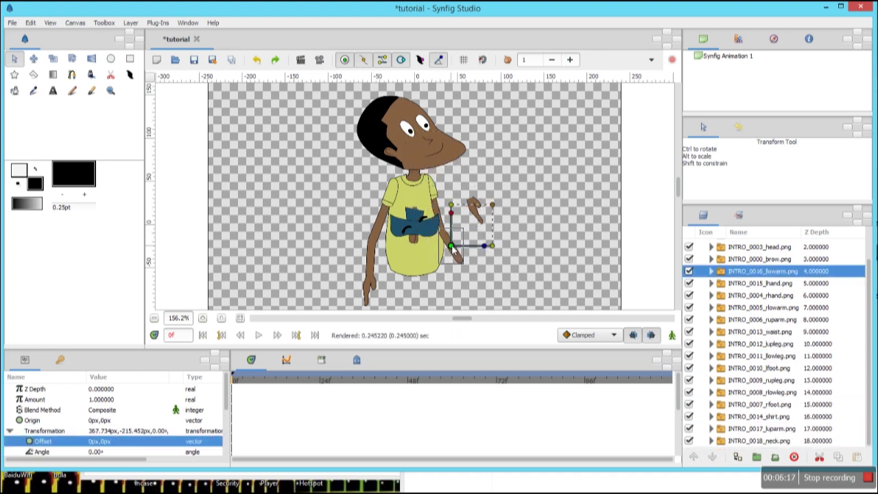
Step: Lower INTRO_0016_llowarm.png in the layer stack to between the shirt and left upper arm layers
{"action": "left_click", "coordinate": [712, 458]}
{"action": "left_click", "coordinate": [712, 457]}
{"action": "left_click", "coordinate": [712, 458]}
{"action": "left_click", "coordinate": [712, 458]}
{"action": "left_click", "coordinate": [712, 457]}
{"action": "left_click", "coordinate": [712, 458]}
{"action": "left_click", "coordinate": [712, 458]}
{"action": "left_click", "coordinate": [712, 457]}
{"action": "left_click", "coordinate": [712, 458]}
{"action": "left_click", "coordinate": [712, 457]}
{"action": "left_click", "coordinate": [712, 457]}
Step: Position the left hand at the end of the left lower arm and the waist under the shirt's bottom edge
{"action": "left_click", "coordinate": [479, 209]}
{"action": "left_click_drag", "start_coordinate": [479, 210], "coordinate": [464, 272]}
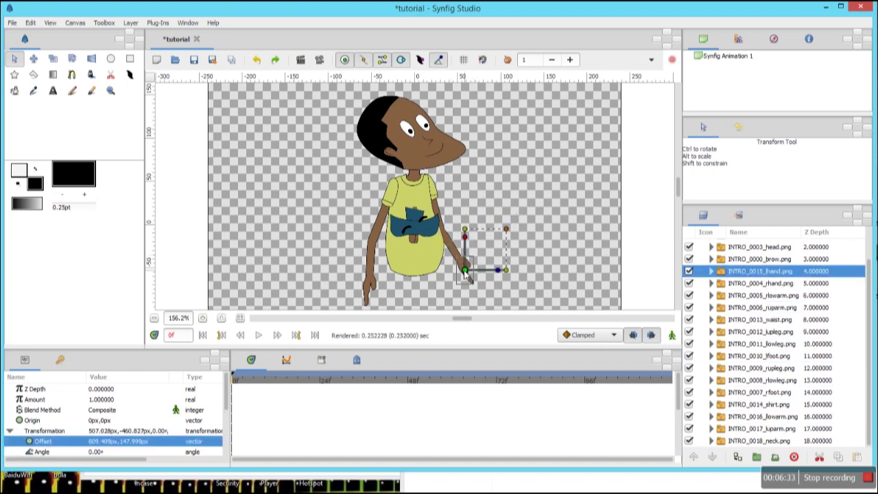
{"action": "left_click", "coordinate": [438, 232]}
{"action": "left_click_drag", "start_coordinate": [413, 226], "coordinate": [415, 278]}
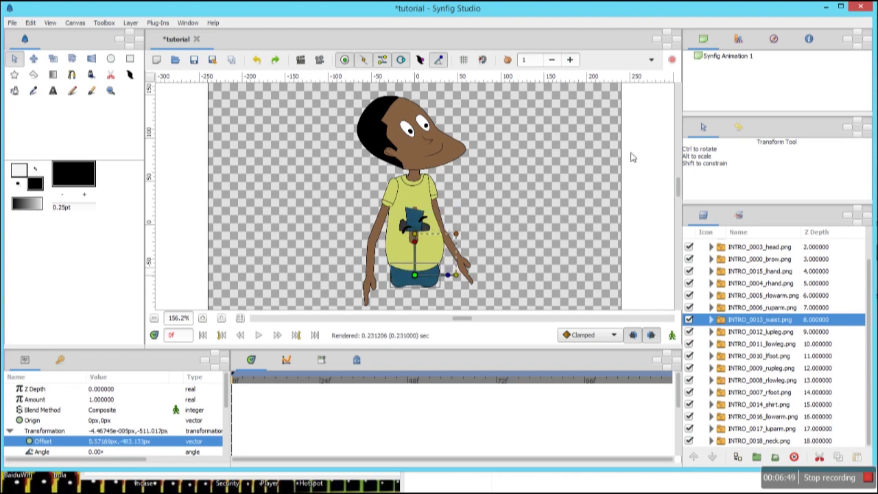
Step: Lower INTRO_0015_lhand.png to between the shirt and left lower arm layers, and nudge the hand slightly left
{"action": "scroll", "coordinate": [664, 197], "scroll_direction": "down", "scroll_amount": 4}
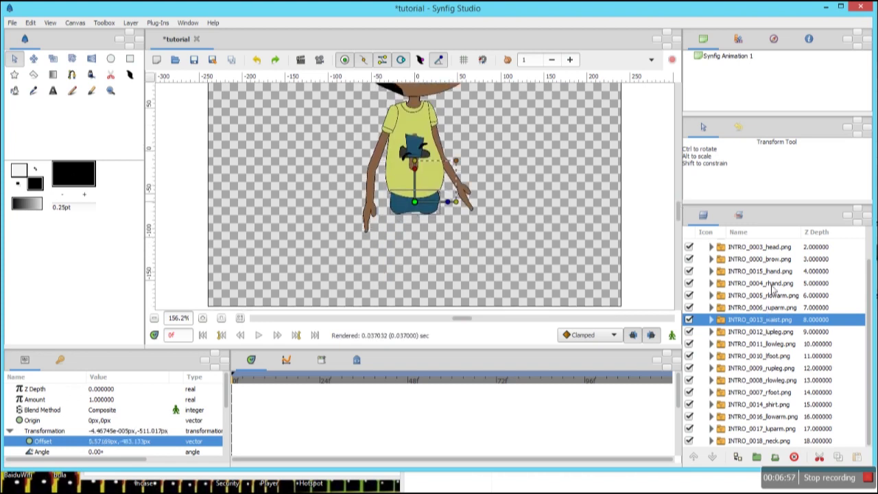
{"action": "left_click", "coordinate": [772, 272]}
{"action": "left_click", "coordinate": [713, 457]}
{"action": "left_click", "coordinate": [713, 457]}
{"action": "left_click", "coordinate": [713, 457]}
{"action": "left_click", "coordinate": [713, 457]}
{"action": "left_click", "coordinate": [714, 457]}
{"action": "left_click", "coordinate": [713, 457]}
{"action": "left_click", "coordinate": [713, 457]}
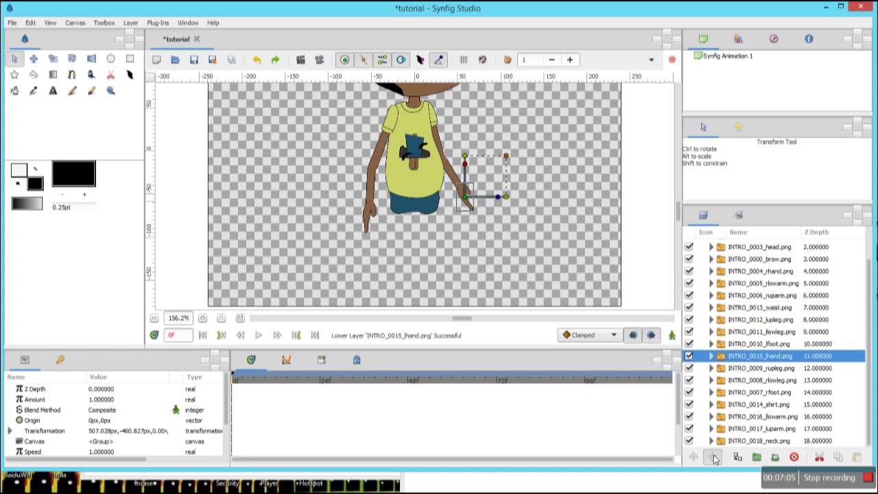
{"action": "left_click", "coordinate": [713, 457]}
{"action": "left_click", "coordinate": [713, 457]}
{"action": "left_click", "coordinate": [713, 457]}
{"action": "left_click", "coordinate": [714, 457]}
{"action": "left_click", "coordinate": [465, 198]}
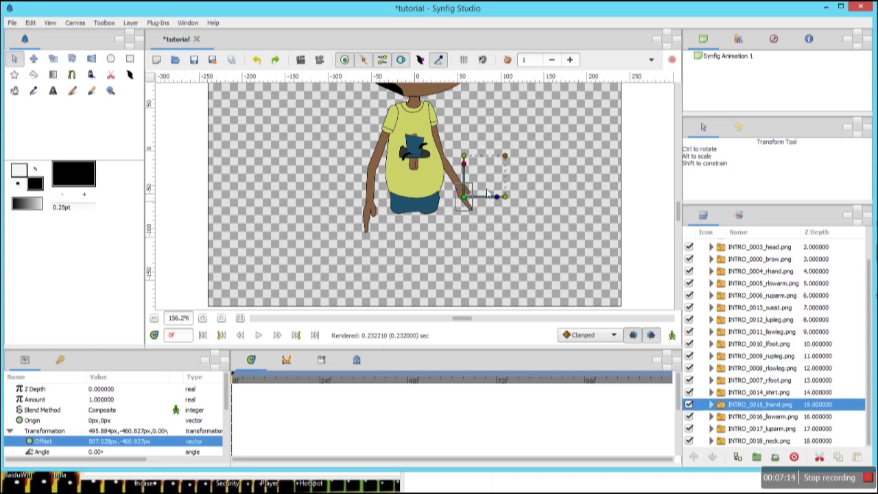
Step: Raise the right upper leg, lower leg and foot layers above the waist and place them together at its left side
{"action": "left_click", "coordinate": [781, 382]}
{"action": "left_click", "coordinate": [775, 369], "text": "ctrl"}
{"action": "left_click", "coordinate": [772, 357], "text": "ctrl"}
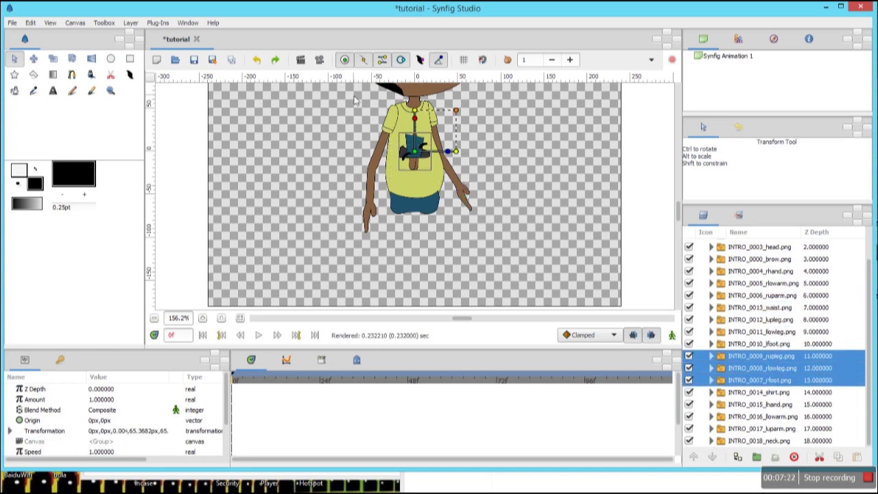
{"action": "left_click", "coordinate": [693, 457]}
{"action": "left_click", "coordinate": [693, 457]}
{"action": "left_click", "coordinate": [693, 457]}
{"action": "left_click", "coordinate": [693, 457]}
Step: Lower INTRO_0013_waist.png behind the left leg layers, directly above the shirt in the layer stack
{"action": "left_click", "coordinate": [762, 343]}
{"action": "left_click", "coordinate": [713, 457]}
{"action": "left_click", "coordinate": [714, 457]}
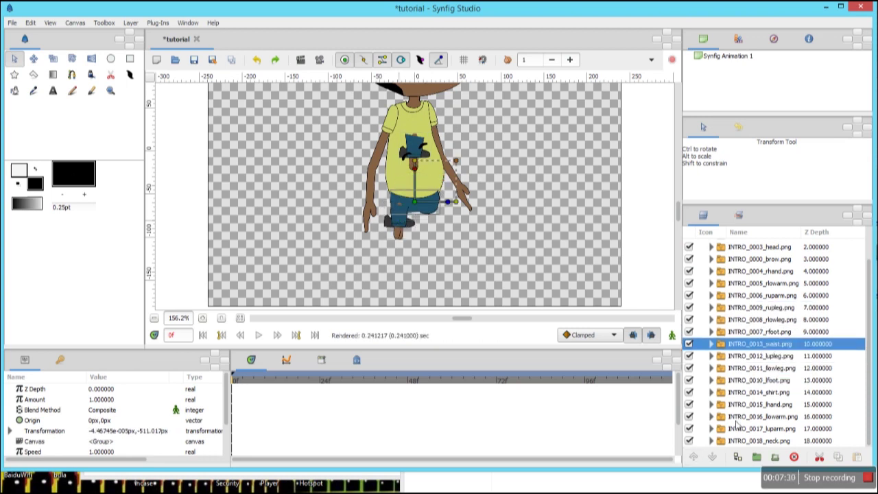
{"action": "left_click", "coordinate": [713, 457]}
Step: Position the right lower leg under the upper leg and the foot at its end, stacking foot, lower leg and upper leg from front to back
{"action": "left_click", "coordinate": [761, 320]}
{"action": "left_click_drag", "start_coordinate": [406, 228], "coordinate": [395, 251]}
{"action": "left_click", "coordinate": [693, 457]}
{"action": "left_click", "coordinate": [758, 332]}
{"action": "left_click", "coordinate": [692, 457]}
{"action": "left_click", "coordinate": [693, 456]}
{"action": "left_click_drag", "start_coordinate": [402, 230], "coordinate": [405, 257]}
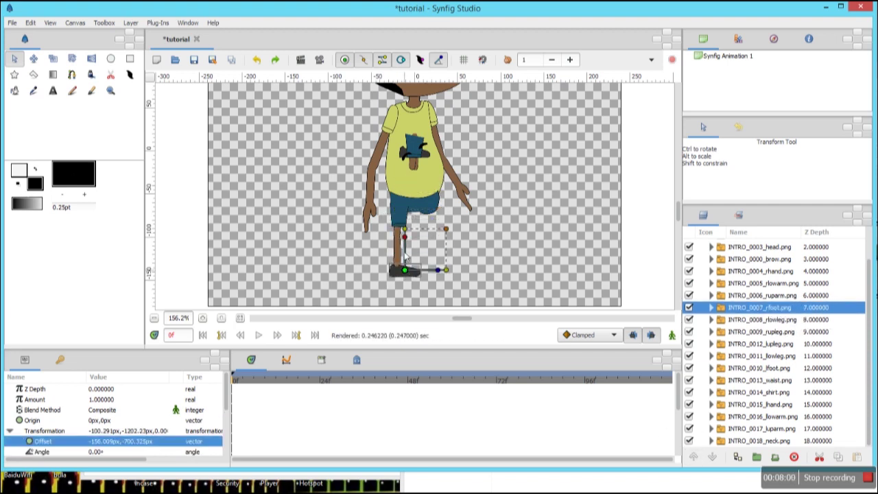
Step: Move the left upper leg, lower leg and foot layers together to the right side of the waist
{"action": "left_click", "coordinate": [767, 343]}
{"action": "left_click", "coordinate": [767, 356], "text": "ctrl"}
{"action": "left_click", "coordinate": [767, 367], "text": "ctrl"}
{"action": "left_click_drag", "start_coordinate": [426, 218], "coordinate": [427, 221]}
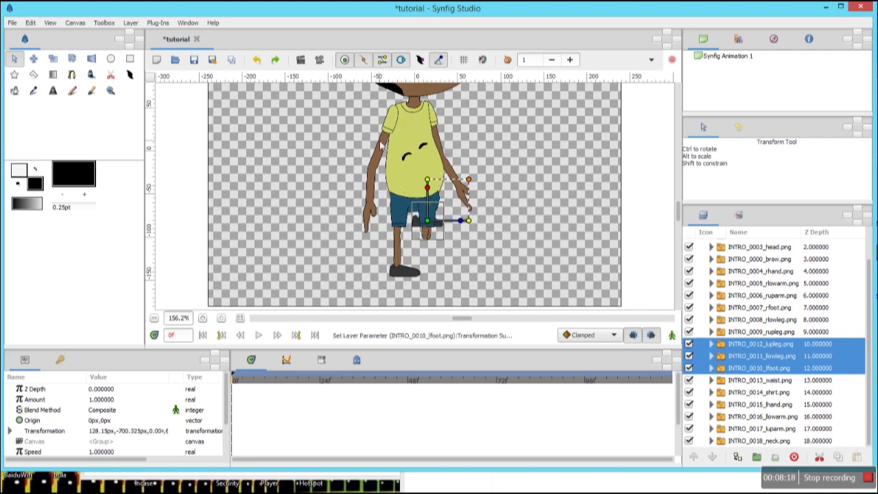
{"action": "left_click", "coordinate": [471, 247]}
Step: Position the left lower leg under the upper leg and the foot at its end, stacking foot, lower leg and upper leg from front to back
{"action": "left_click", "coordinate": [763, 356]}
{"action": "left_click_drag", "start_coordinate": [428, 221], "coordinate": [427, 247]}
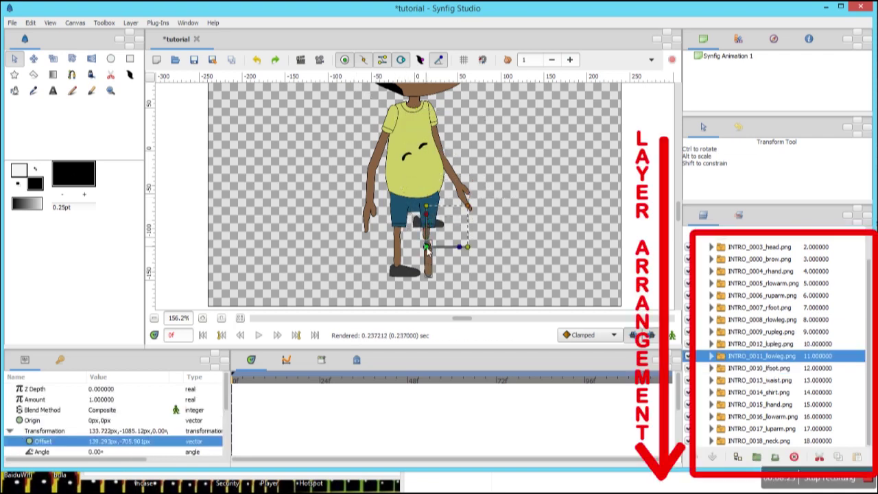
{"action": "left_click", "coordinate": [694, 457]}
{"action": "left_click", "coordinate": [760, 368]}
{"action": "left_click", "coordinate": [693, 458]}
{"action": "left_click", "coordinate": [693, 457]}
{"action": "left_click_drag", "start_coordinate": [428, 222], "coordinate": [435, 266]}
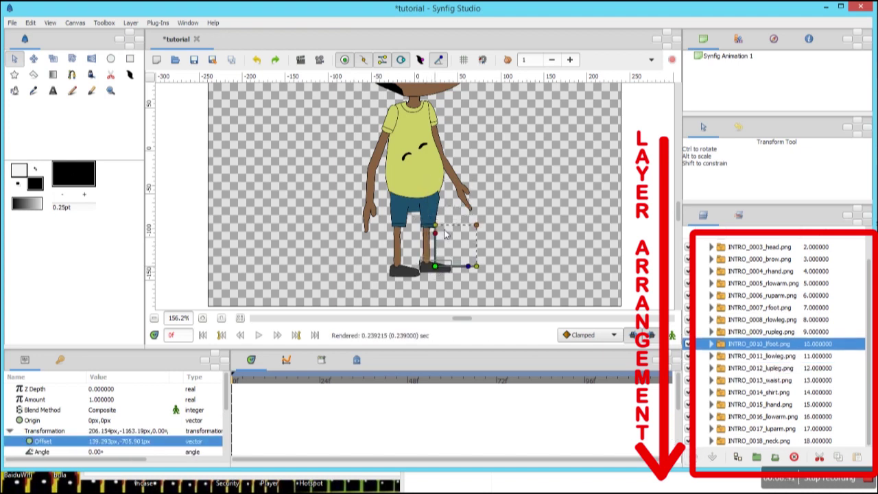
Step: Raise INTRO_0000_brow.png above the head layer and move the brows onto the face above the eyes
{"action": "left_click_drag", "start_coordinate": [679, 214], "coordinate": [678, 192]}
{"action": "left_click", "coordinate": [761, 259]}
{"action": "left_click", "coordinate": [694, 459]}
{"action": "left_click_drag", "start_coordinate": [870, 360], "coordinate": [869, 349]}
{"action": "scroll", "coordinate": [870, 350], "scroll_direction": "up", "scroll_amount": 2}
{"action": "left_click_drag", "start_coordinate": [414, 223], "coordinate": [406, 115]}
{"action": "left_click", "coordinate": [154, 317]}
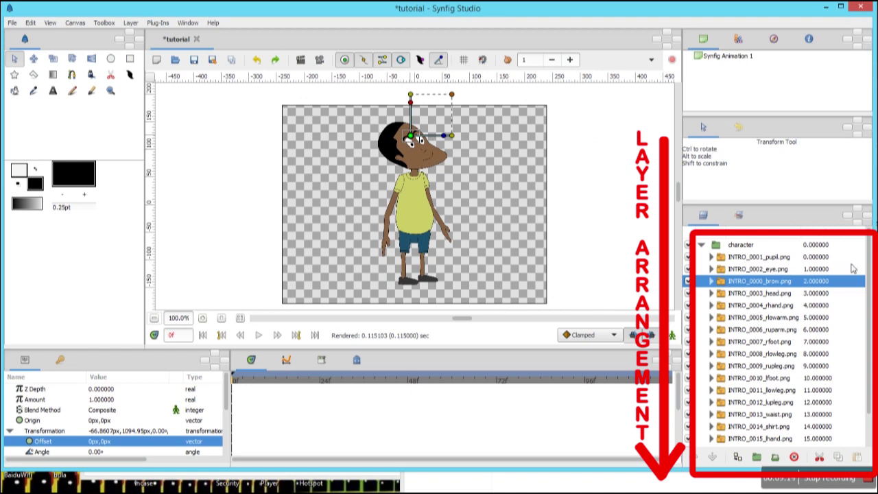
Step: Group the pupil, eye, brow and head layers into one group inside the character group
{"action": "scroll", "coordinate": [870, 256], "scroll_direction": "down", "scroll_amount": 3}
{"action": "scroll", "coordinate": [870, 261], "scroll_direction": "up", "scroll_amount": 3}
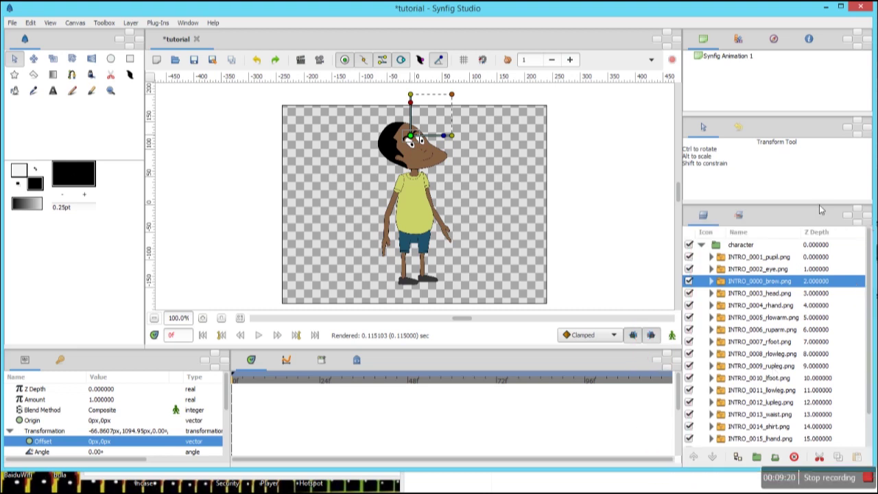
{"action": "scroll", "coordinate": [799, 425], "scroll_direction": "down", "scroll_amount": 3}
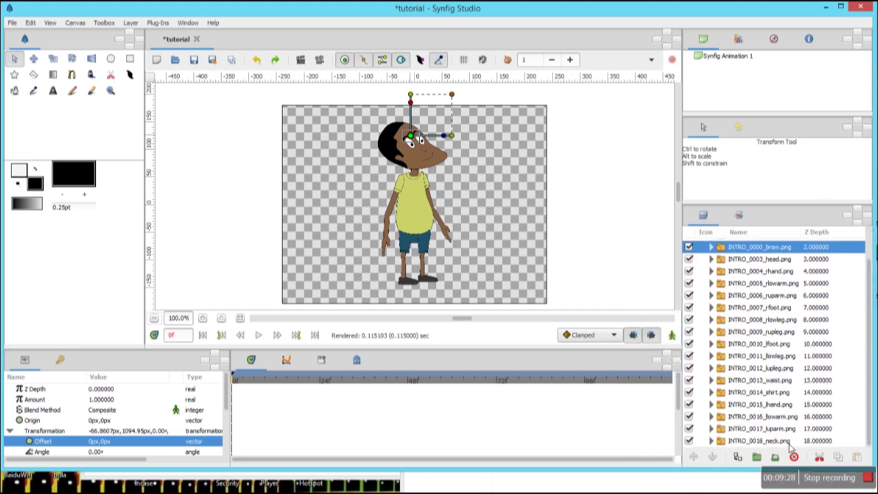
{"action": "scroll", "coordinate": [779, 260], "scroll_direction": "up", "scroll_amount": 3}
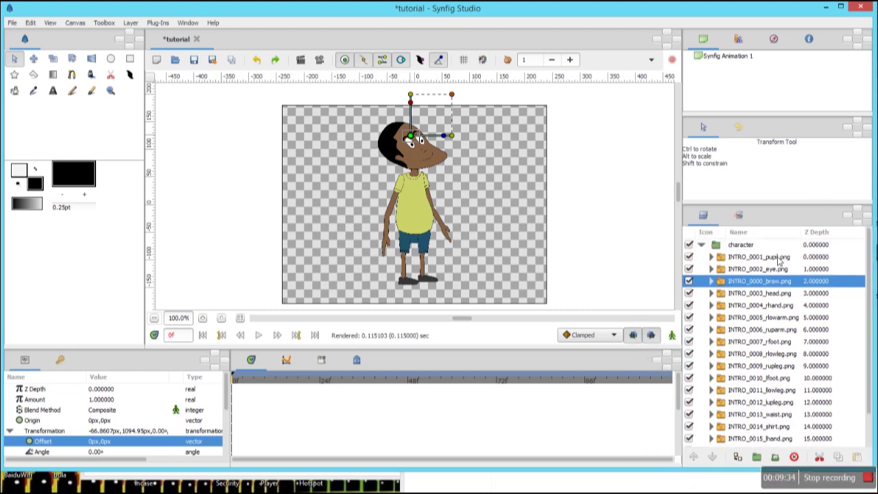
{"action": "left_click", "coordinate": [780, 258]}
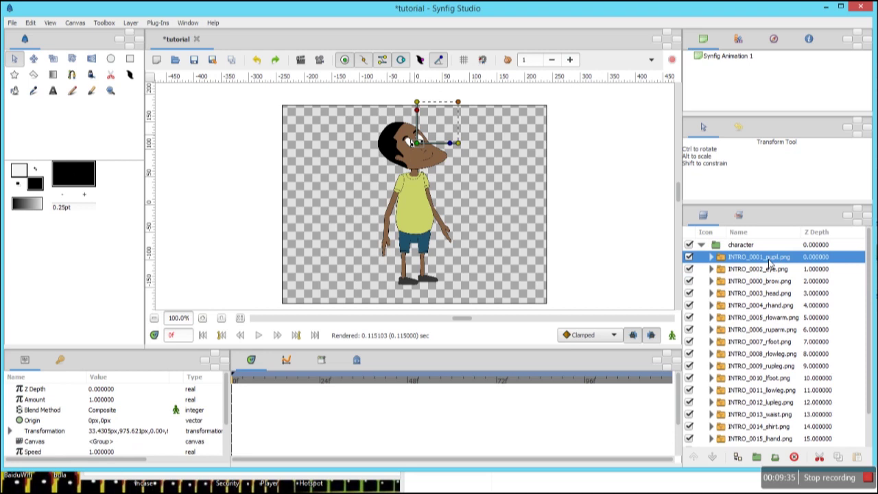
{"action": "left_click", "coordinate": [769, 270], "text": "ctrl"}
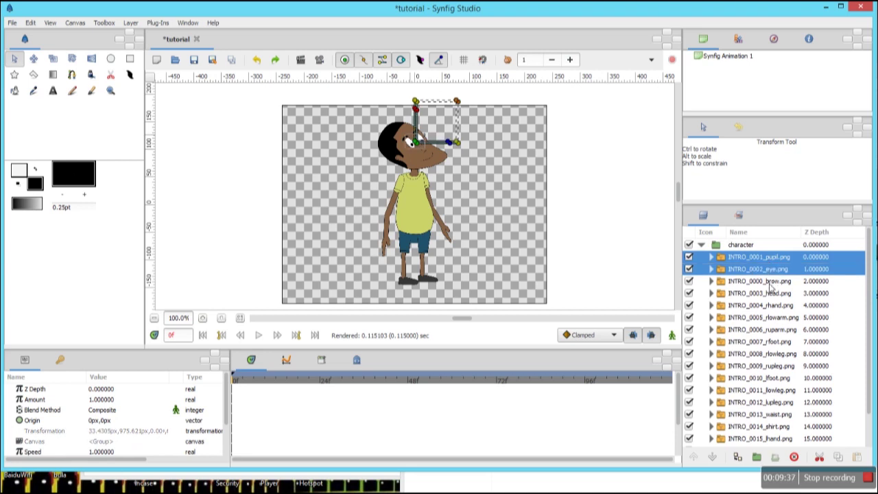
{"action": "left_click", "coordinate": [769, 283], "text": "ctrl"}
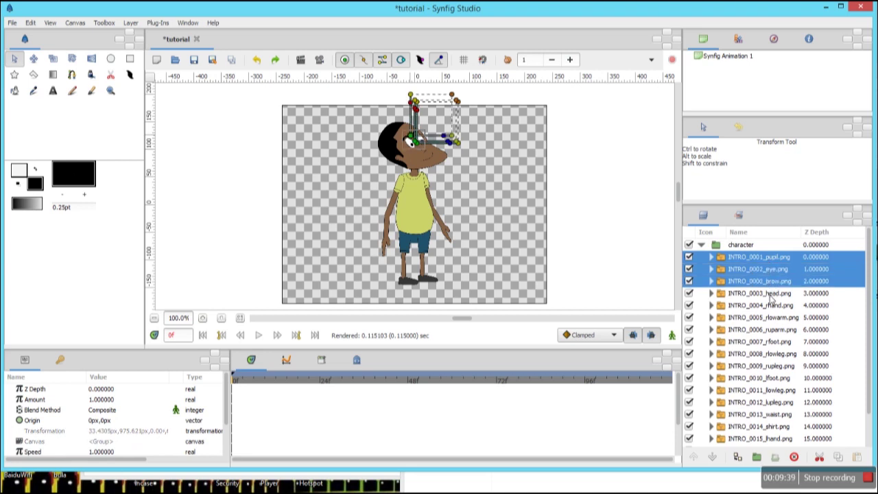
{"action": "left_click", "coordinate": [771, 295], "text": "ctrl"}
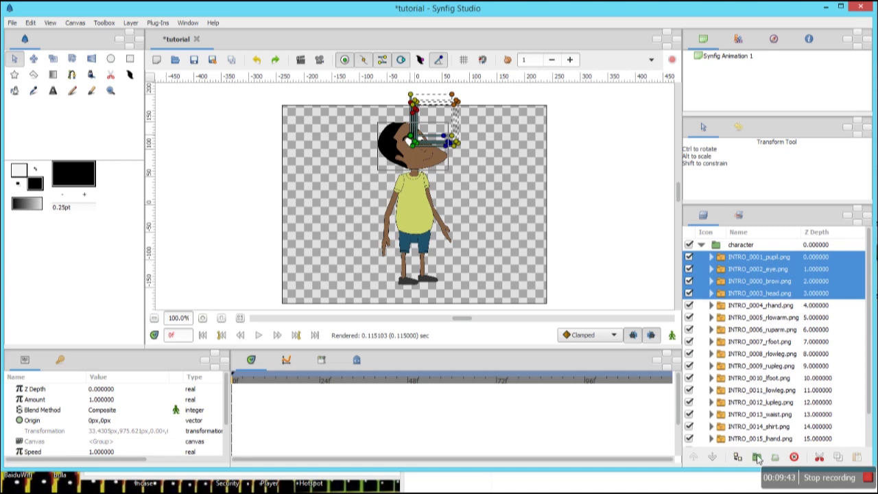
{"action": "left_click", "coordinate": [758, 458]}
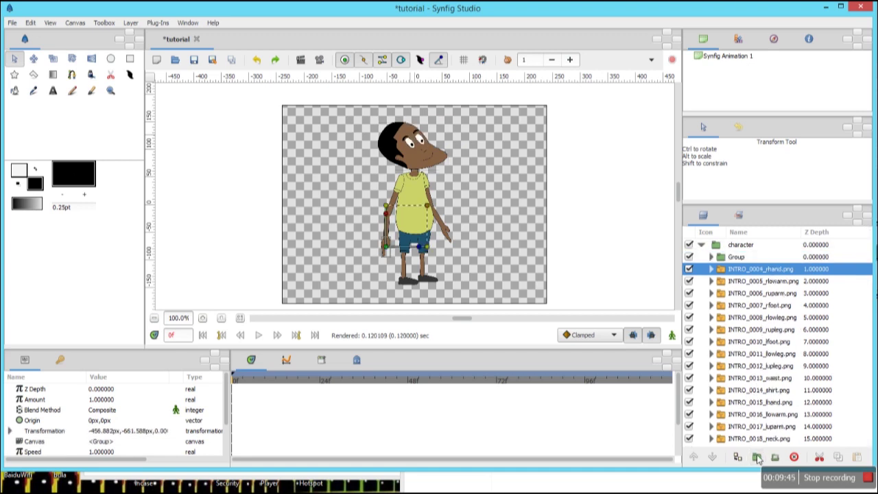
Step: Rename the new group of face layers as head
{"action": "double_click", "coordinate": [743, 258]}
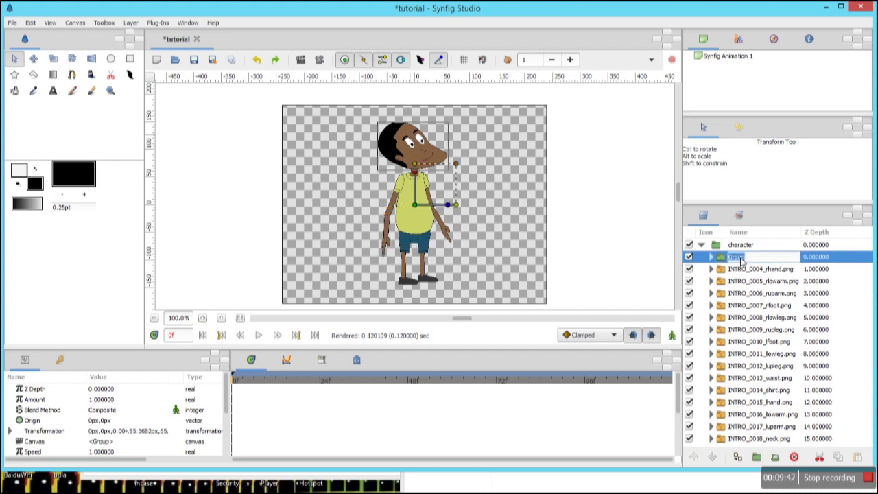
{"action": "type", "text": "head"}
{"action": "key", "text": "Return"}
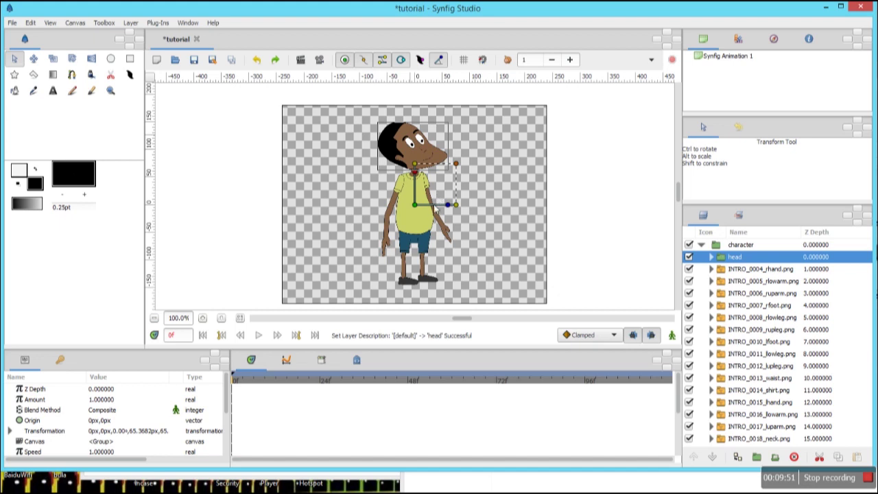
Step: Move the head group slightly left to test the grouping, and undo the move
{"action": "left_click_drag", "start_coordinate": [415, 205], "coordinate": [401, 206]}
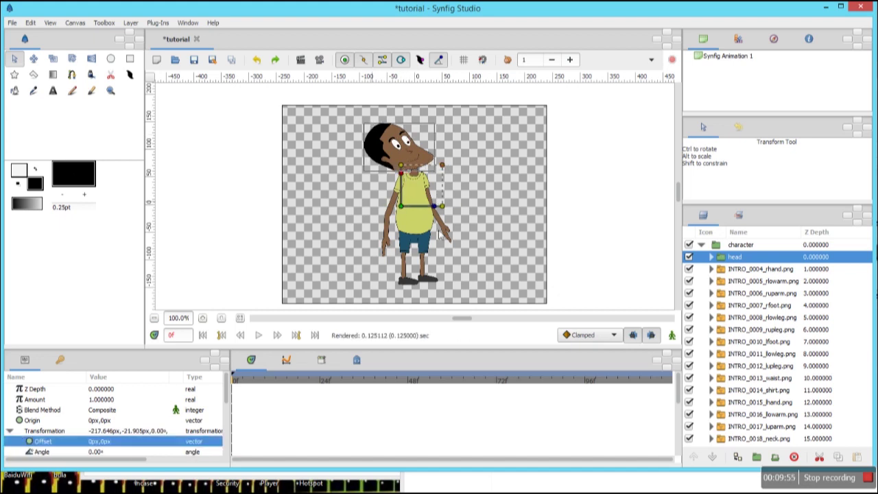
{"action": "key", "text": "ctrl+z"}
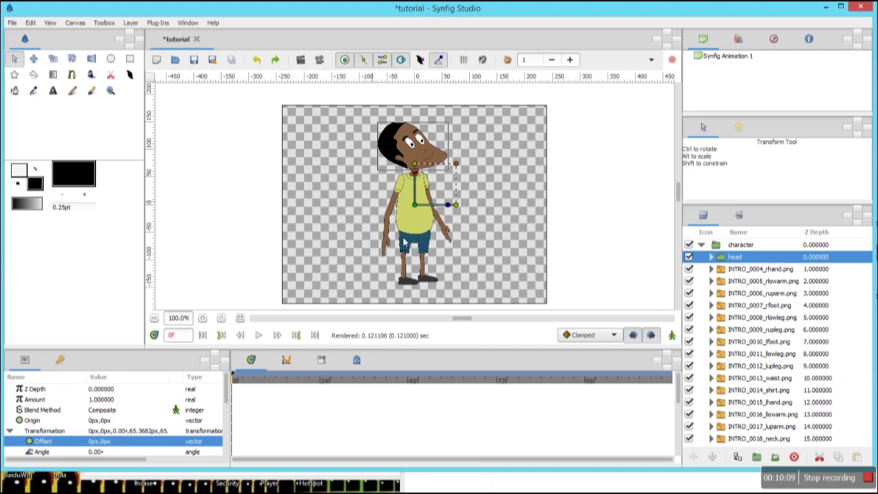
Step: Add a Skeleton layer above the head group inside the character group
{"action": "right_click", "coordinate": [731, 263]}
{"action": "mouse_move", "coordinate": [746, 270]}
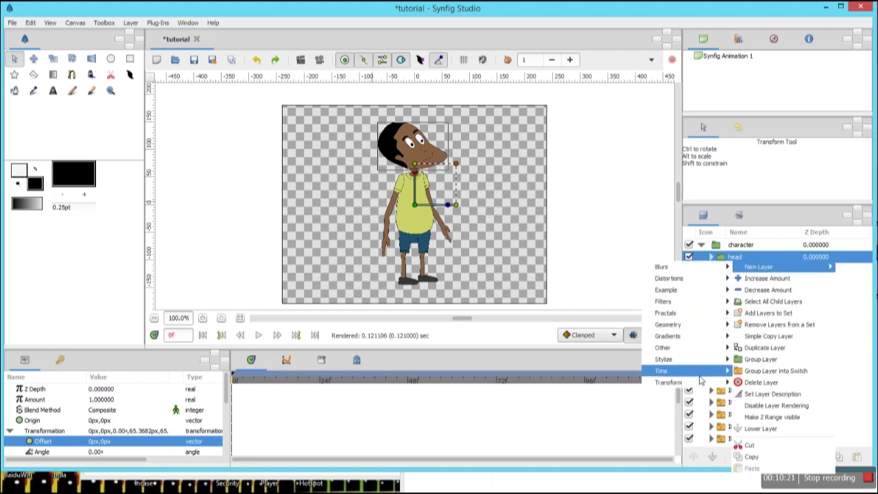
{"action": "mouse_move", "coordinate": [657, 354]}
{"action": "left_click", "coordinate": [625, 395]}
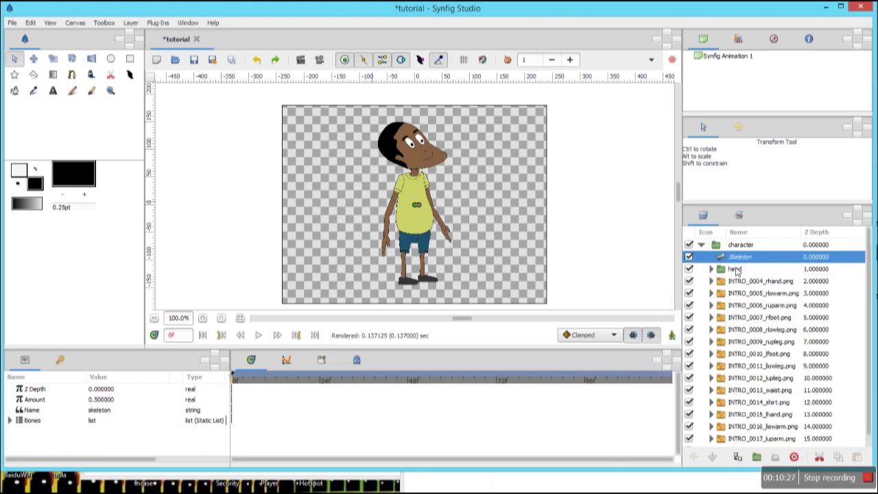
Step: Rename the Skeleton layer as upper Skeleton
{"action": "double_click", "coordinate": [737, 260]}
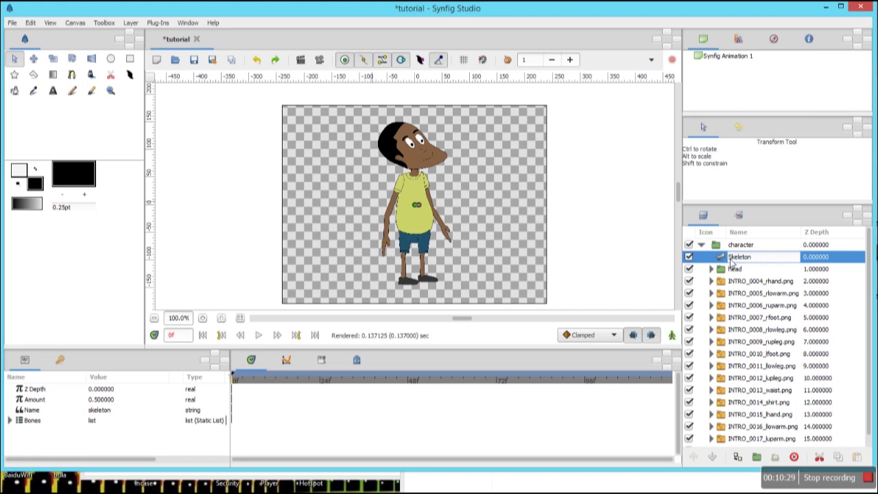
{"action": "type", "text": "uupper"}
{"action": "key", "text": "Return"}
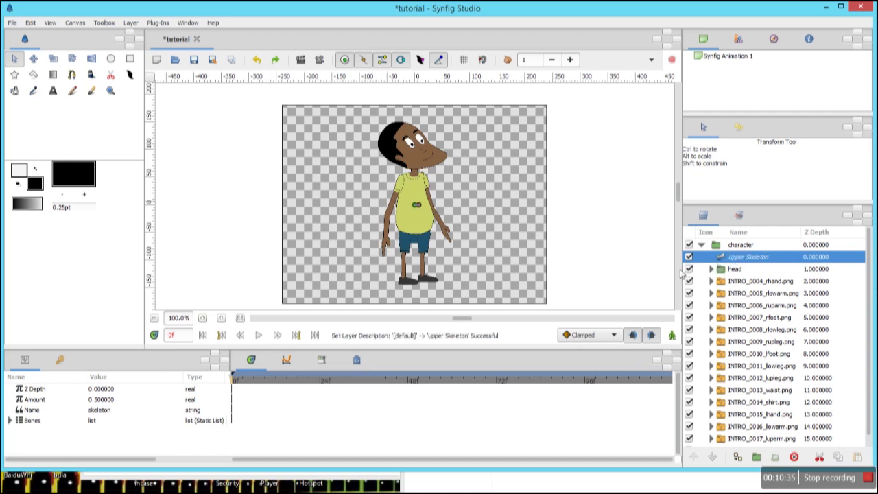
Step: Place the first bone along the torso as the spine, from the waist up to the neck, at an angle of about 91°
{"action": "left_click", "coordinate": [202, 319]}
{"action": "left_click", "coordinate": [203, 318]}
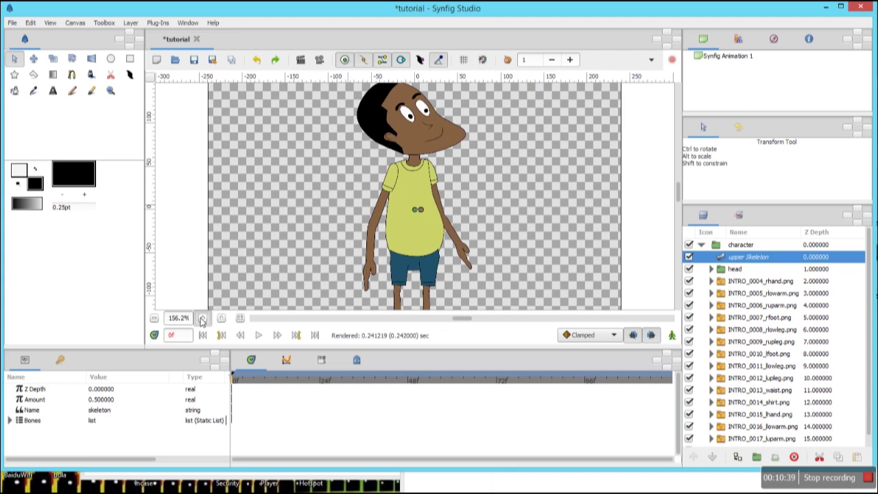
{"action": "left_click", "coordinate": [202, 318]}
{"action": "left_click", "coordinate": [202, 319]}
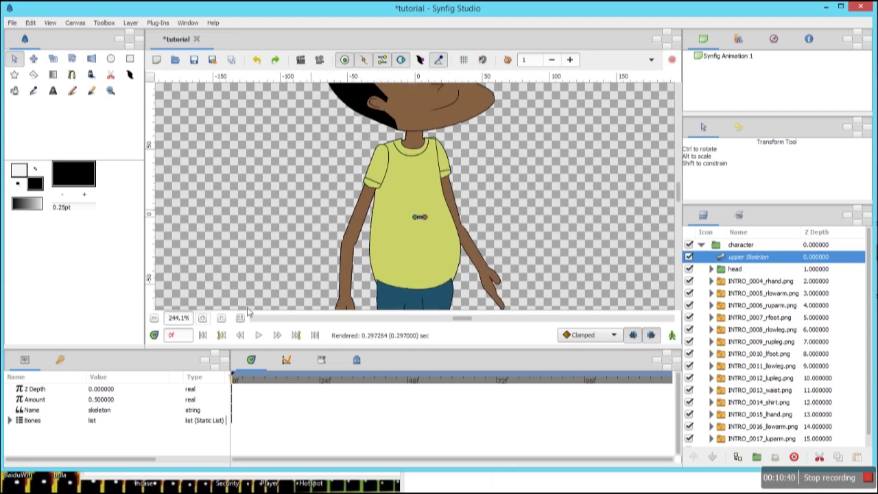
{"action": "left_click", "coordinate": [414, 220]}
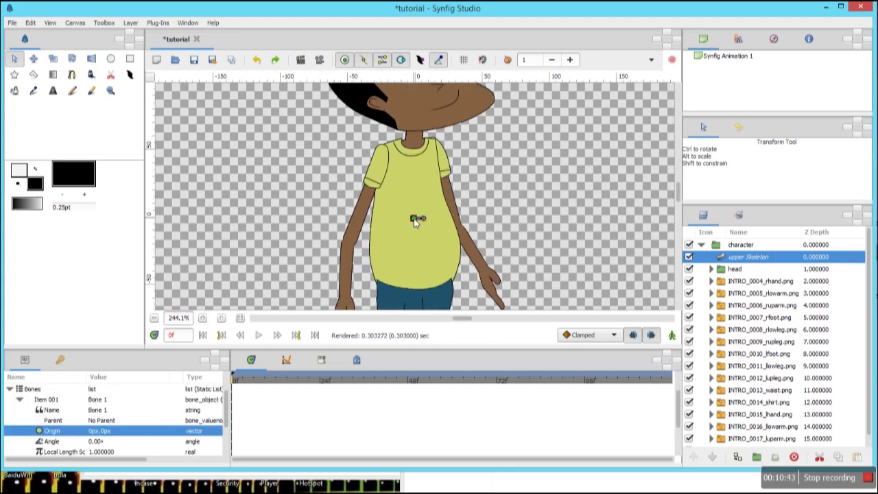
{"action": "left_click_drag", "start_coordinate": [414, 220], "coordinate": [416, 304]}
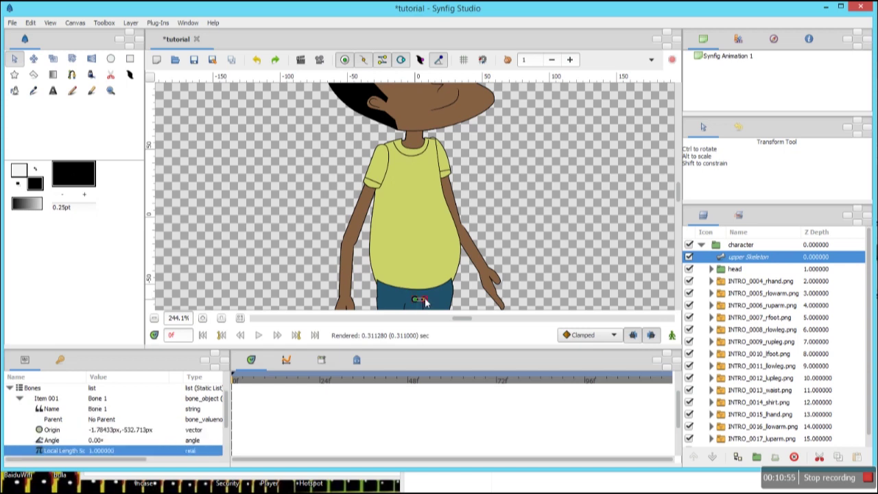
{"action": "mouse_move", "coordinate": [424, 301]}
{"action": "left_mouse_down"}
{"action": "mouse_move", "coordinate": [412, 157]}
{"action": "mouse_move", "coordinate": [412, 169]}
{"action": "mouse_move", "coordinate": [382, 175]}
{"action": "mouse_move", "coordinate": [407, 178]}
{"action": "mouse_move", "coordinate": [412, 144]}
{"action": "left_mouse_up"}
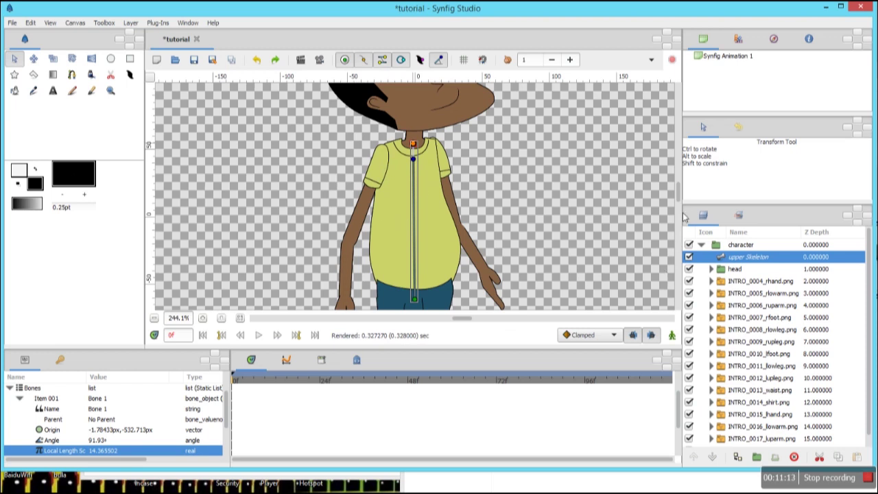
{"action": "left_click_drag", "start_coordinate": [679, 197], "coordinate": [679, 192]}
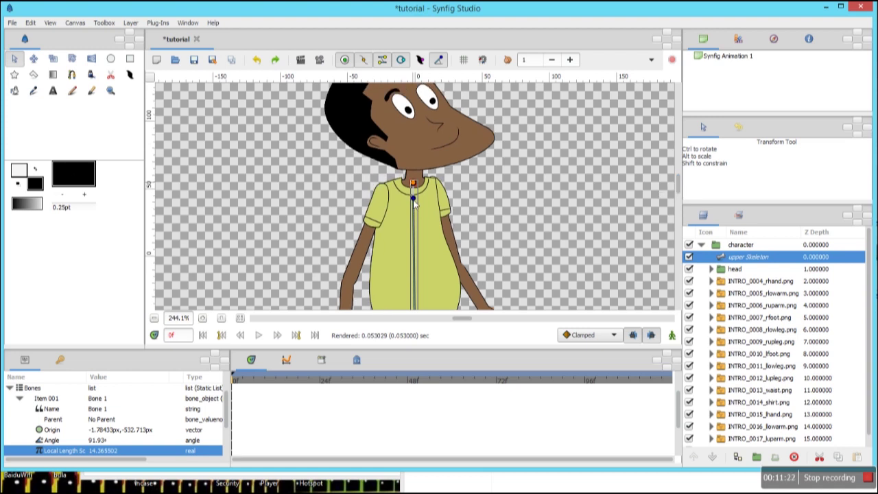
{"action": "left_click_drag", "start_coordinate": [414, 201], "coordinate": [413, 203]}
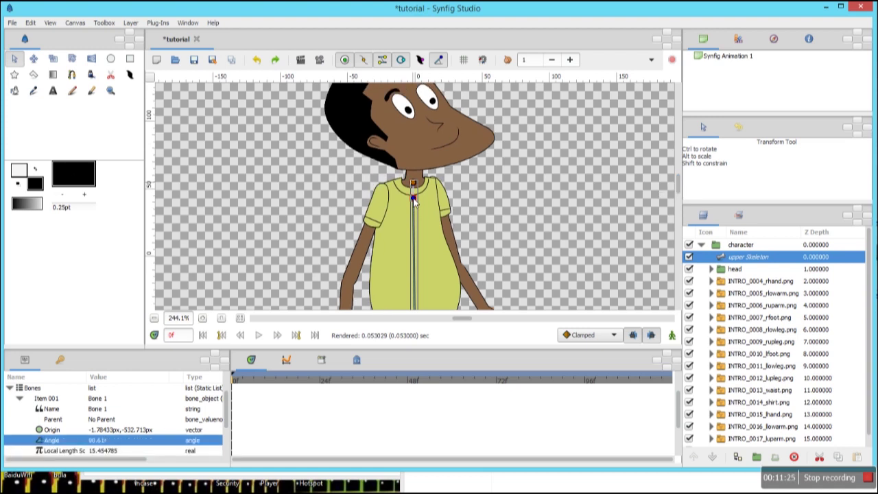
Step: Create a child bone of the spine bone and stretch it from the base of the head up to the eyes
{"action": "right_click", "coordinate": [413, 199]}
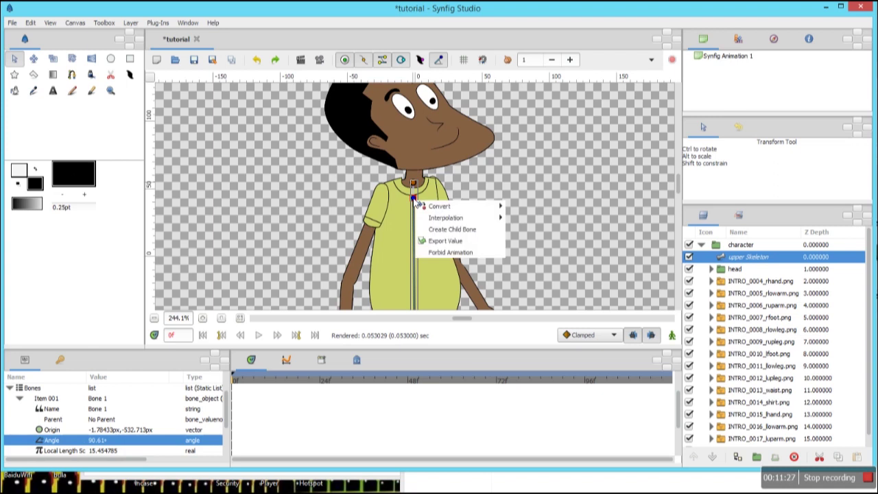
{"action": "left_click", "coordinate": [451, 229]}
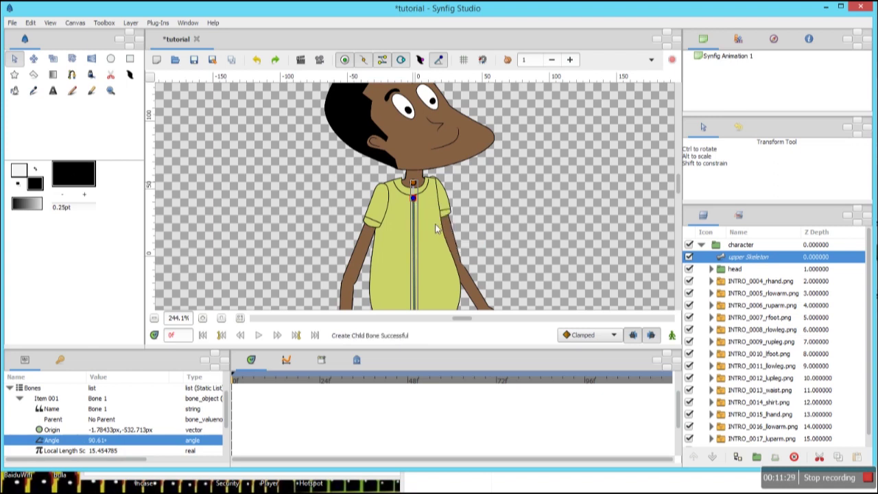
{"action": "left_click", "coordinate": [412, 169]}
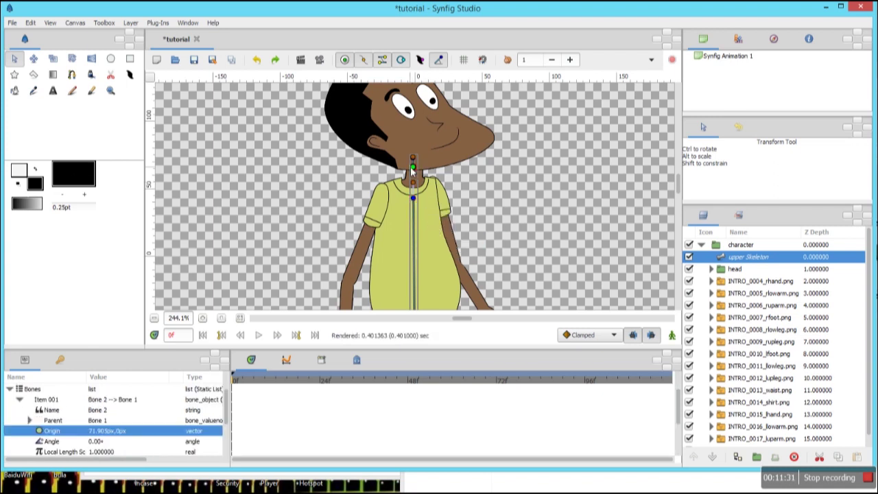
{"action": "left_click", "coordinate": [412, 162]}
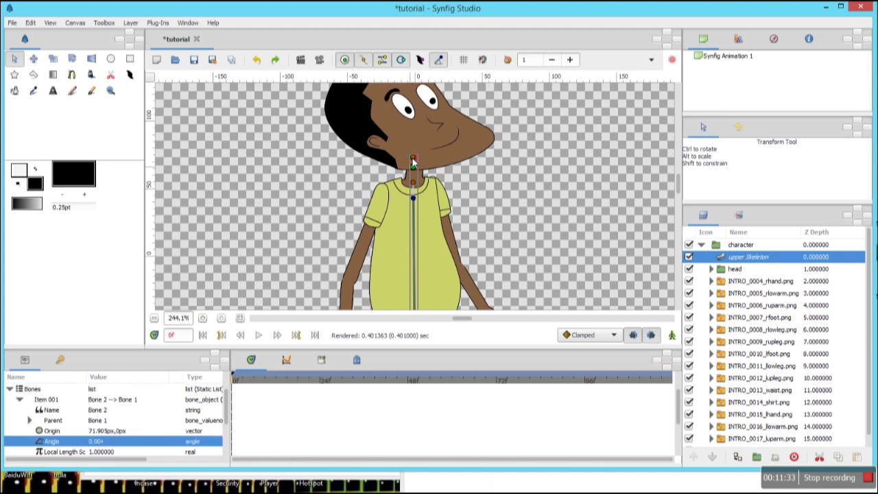
{"action": "left_click_drag", "start_coordinate": [413, 162], "coordinate": [410, 97]}
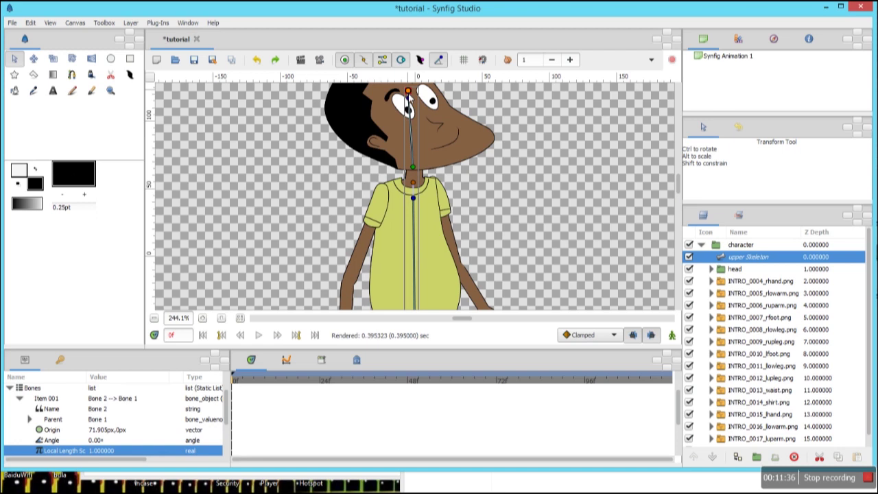
Step: Create another child bone of the spine bone and fit it along the left upper arm, from shoulder to elbow
{"action": "right_click", "coordinate": [412, 198]}
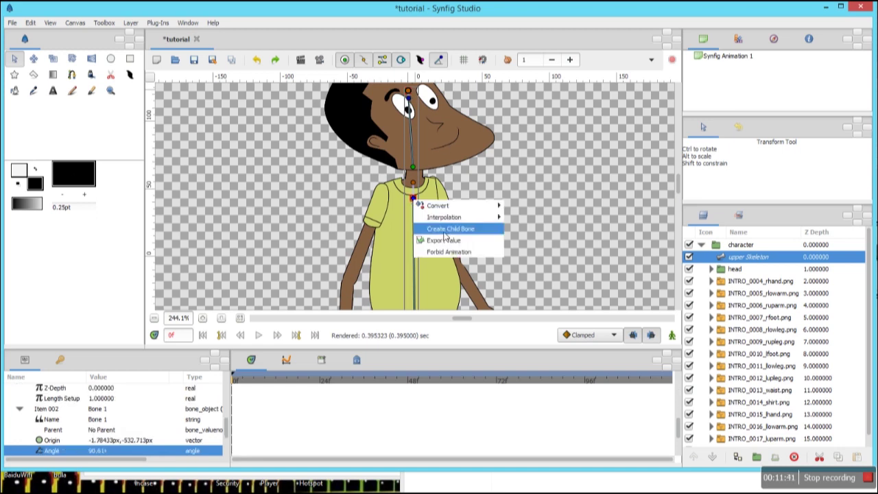
{"action": "left_click", "coordinate": [453, 227]}
{"action": "left_click", "coordinate": [435, 185]}
{"action": "left_click_drag", "start_coordinate": [435, 158], "coordinate": [454, 269]}
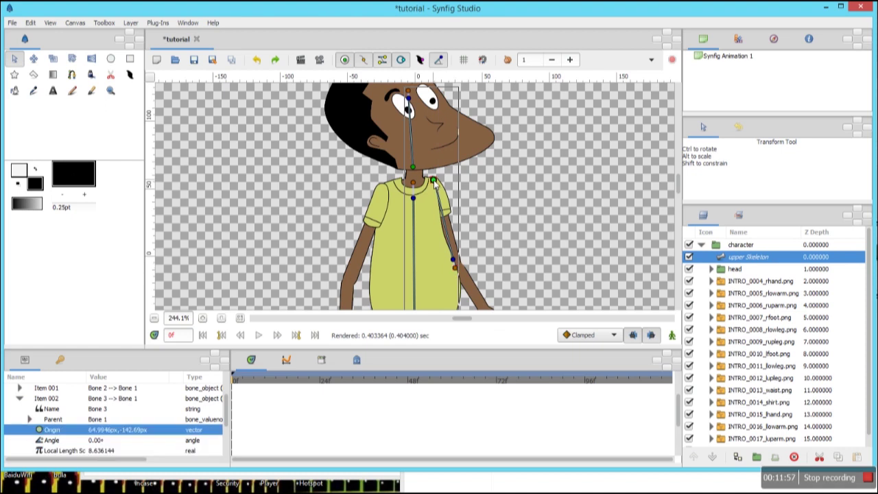
Step: Add chained child bones along the left forearm and left hand, ending at the fingertips
{"action": "scroll", "coordinate": [442, 192], "scroll_direction": "down", "scroll_amount": 3}
{"action": "right_click", "coordinate": [452, 198]}
{"action": "left_click", "coordinate": [490, 225]}
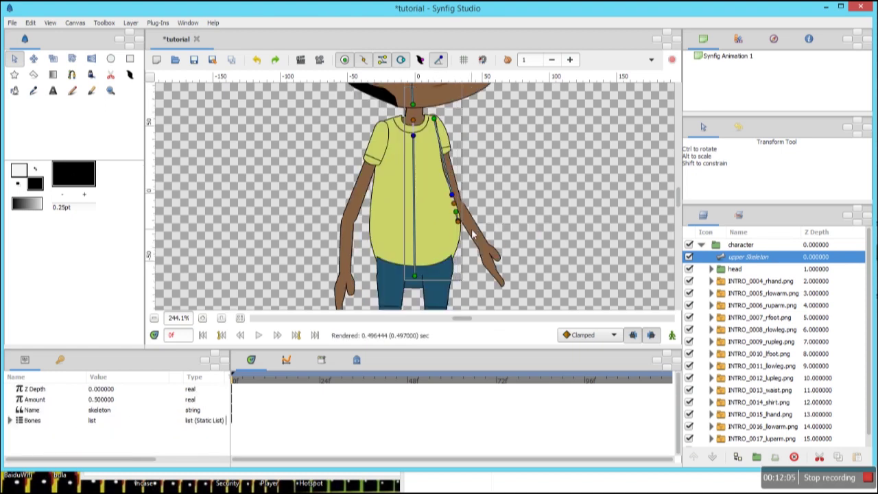
{"action": "right_click", "coordinate": [491, 257]}
{"action": "left_click", "coordinate": [511, 277]}
{"action": "left_click_drag", "start_coordinate": [494, 267], "coordinate": [503, 286]}
Step: Create a child bone of the spine bone and fit it along the right upper arm, from shoulder to elbow
{"action": "left_click", "coordinate": [413, 136]}
{"action": "right_click", "coordinate": [413, 137]}
{"action": "left_click", "coordinate": [425, 165]}
{"action": "left_click_drag", "start_coordinate": [413, 120], "coordinate": [357, 204]}
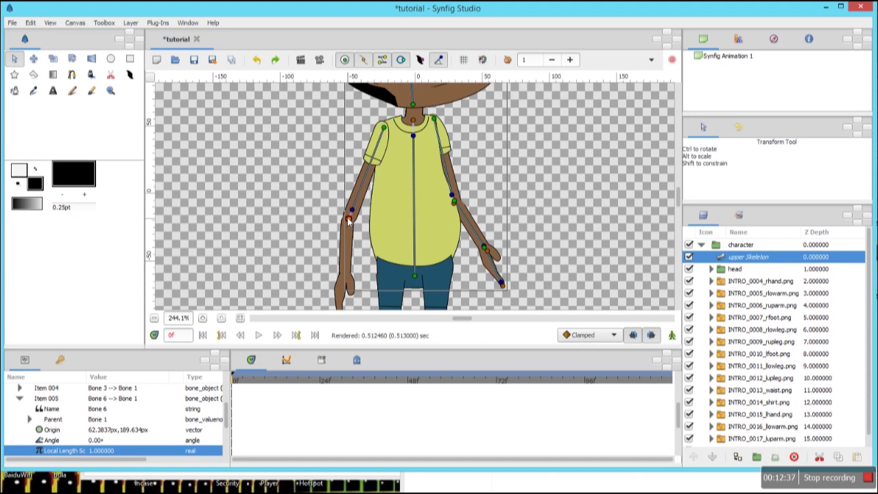
Step: Add chained child bones along the right forearm and right hand, ending at the fingertips
{"action": "right_click", "coordinate": [356, 211]}
{"action": "left_click", "coordinate": [365, 227]}
{"action": "left_click_drag", "start_coordinate": [348, 221], "coordinate": [345, 282]}
{"action": "right_click", "coordinate": [344, 280]}
{"action": "left_click", "coordinate": [372, 306]}
{"action": "scroll", "coordinate": [371, 306], "scroll_direction": "down", "scroll_amount": 3}
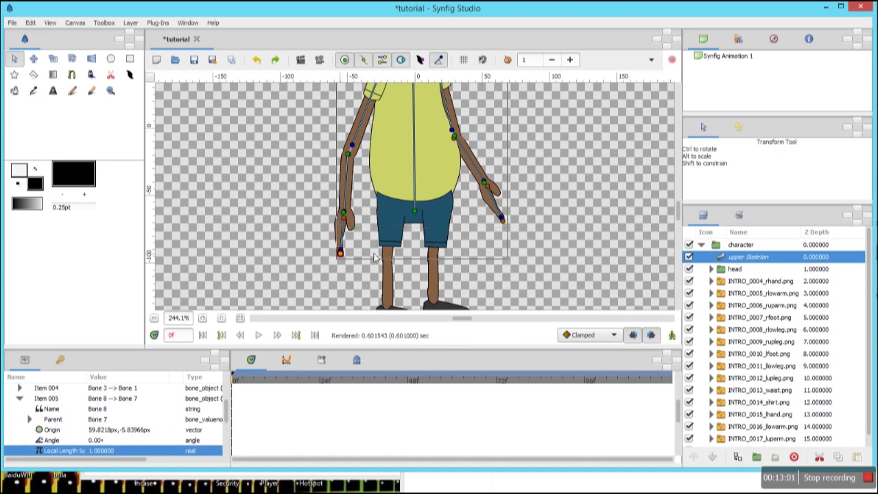
Step: Select the head group together with the upper Skeleton layer and link the group's origin handle to the head bone
{"action": "left_click_drag", "start_coordinate": [677, 220], "coordinate": [681, 182]}
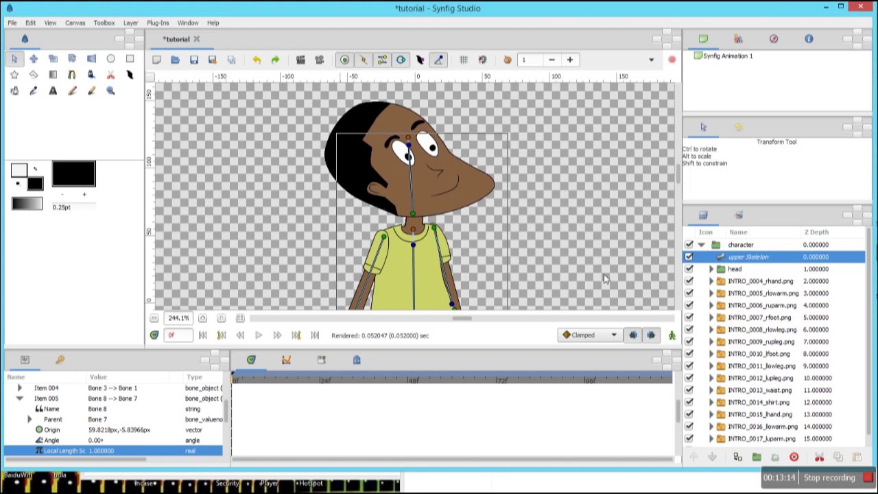
{"action": "left_click", "coordinate": [727, 270]}
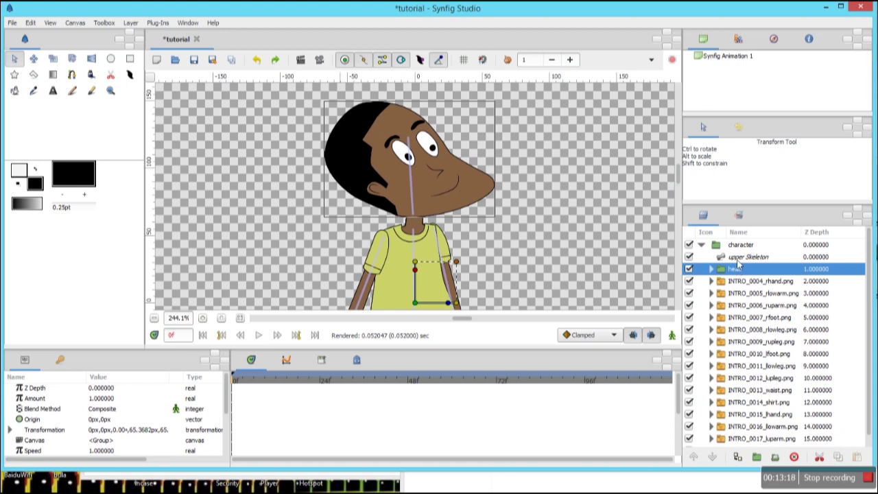
{"action": "left_click", "coordinate": [738, 258], "text": "ctrl"}
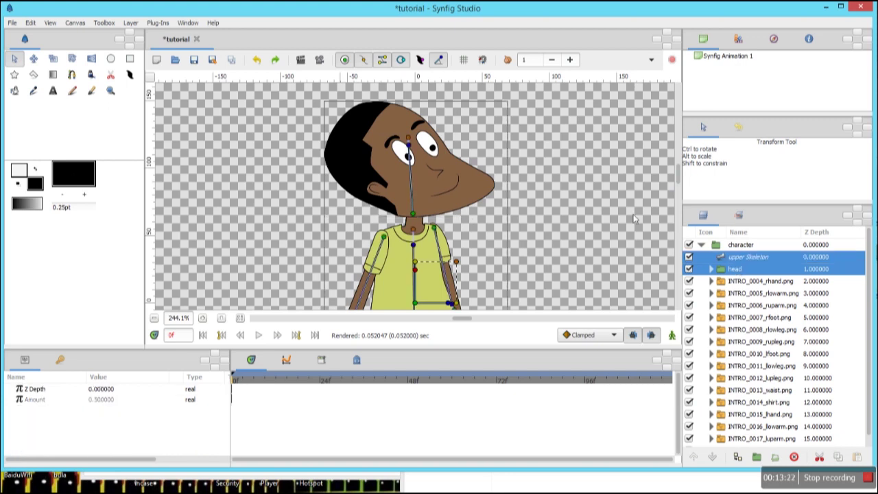
{"action": "left_click_drag", "start_coordinate": [679, 182], "coordinate": [680, 191]}
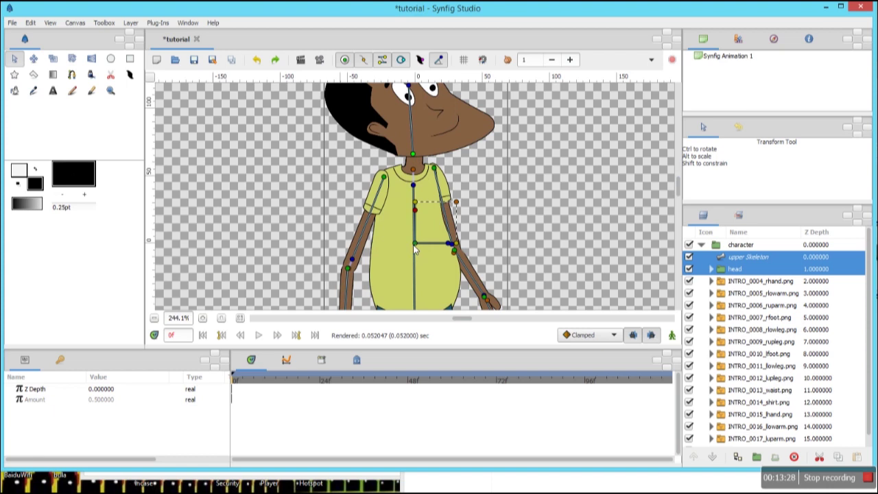
{"action": "left_click_drag", "start_coordinate": [415, 244], "coordinate": [414, 243]}
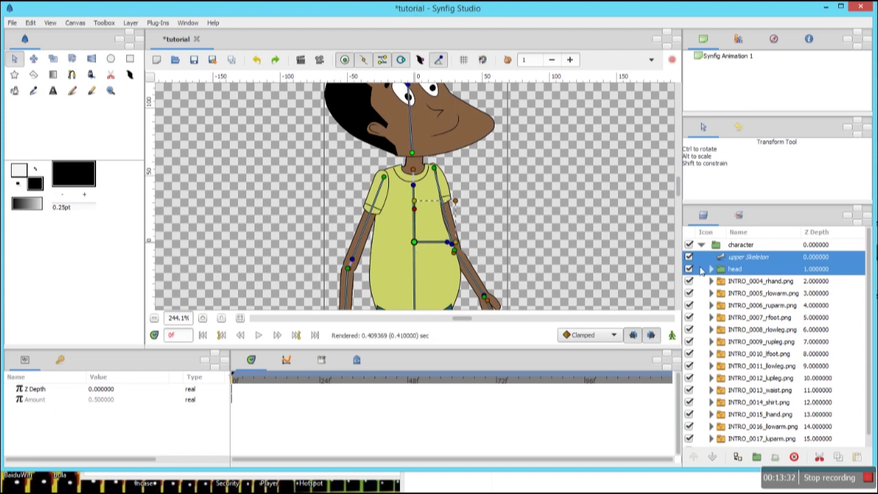
{"action": "right_click", "coordinate": [413, 155]}
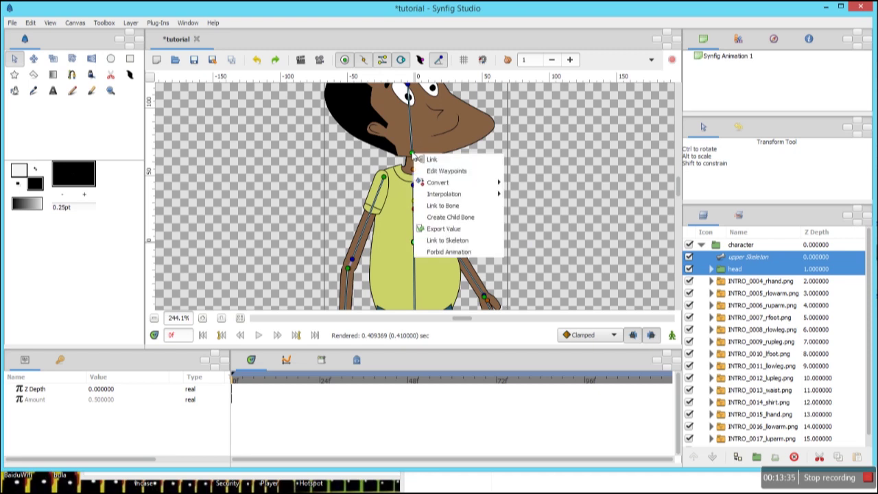
{"action": "left_click", "coordinate": [442, 206]}
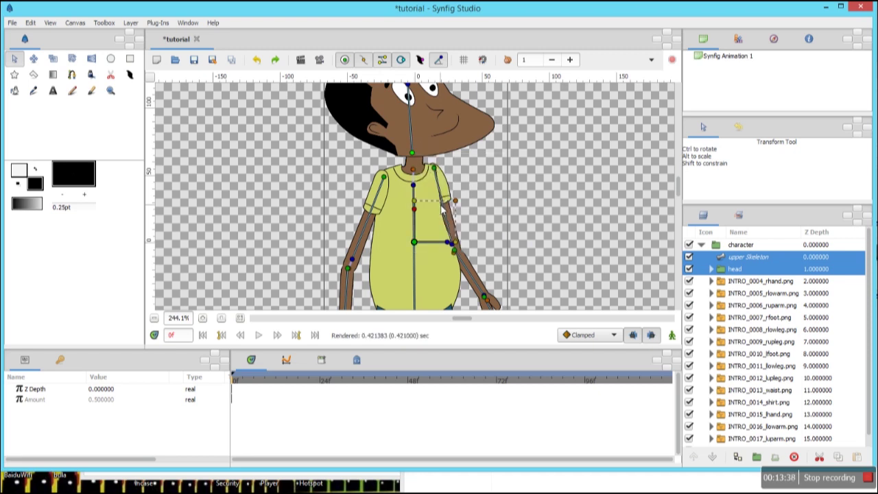
Step: Rotate the head bone to the right to test the head's link, and undo the rotation
{"action": "double_click", "coordinate": [731, 257]}
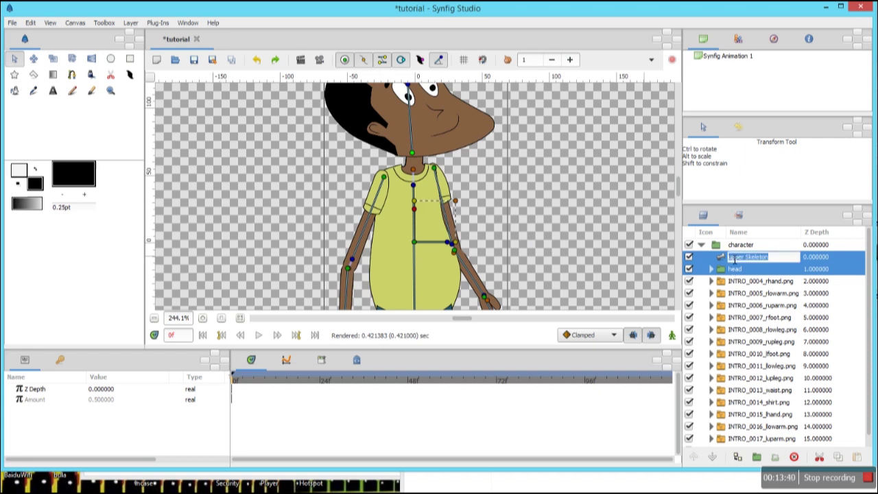
{"action": "key", "text": "Return"}
{"action": "left_click", "coordinate": [741, 281]}
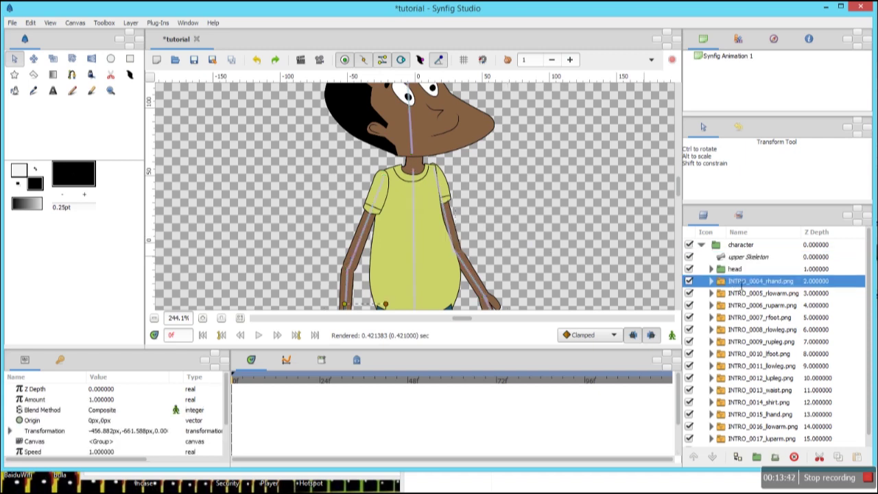
{"action": "left_click", "coordinate": [748, 256]}
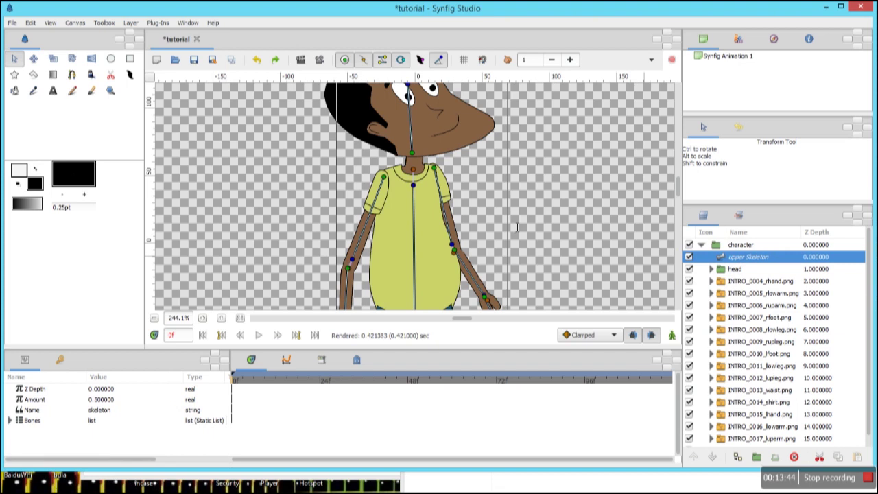
{"action": "scroll", "coordinate": [581, 191], "scroll_direction": "up", "scroll_amount": 1}
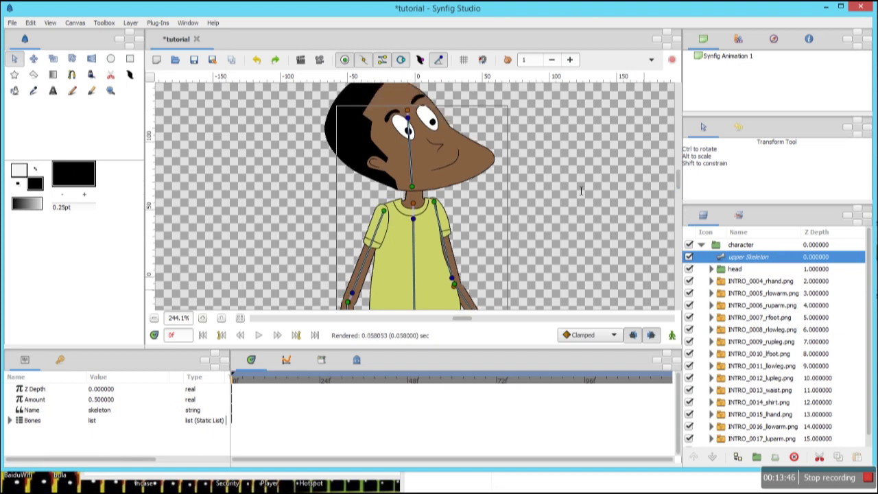
{"action": "left_click_drag", "start_coordinate": [409, 121], "coordinate": [430, 121]}
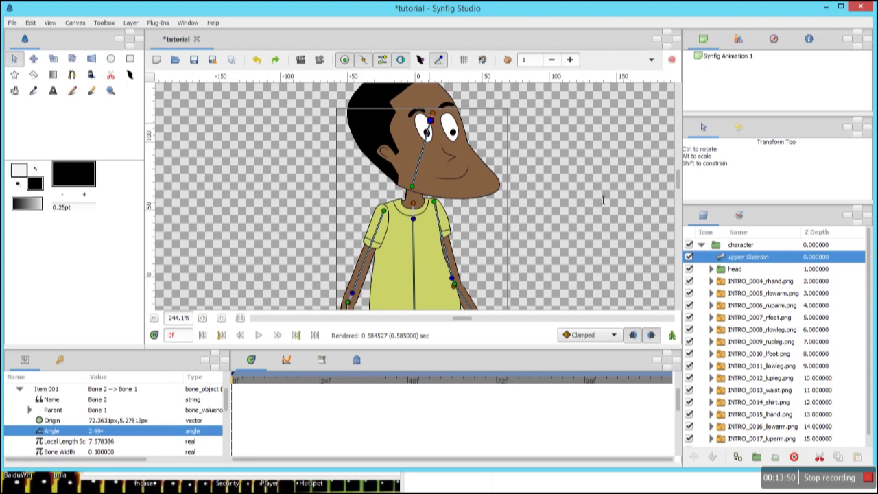
{"action": "key", "text": "ctrl+z"}
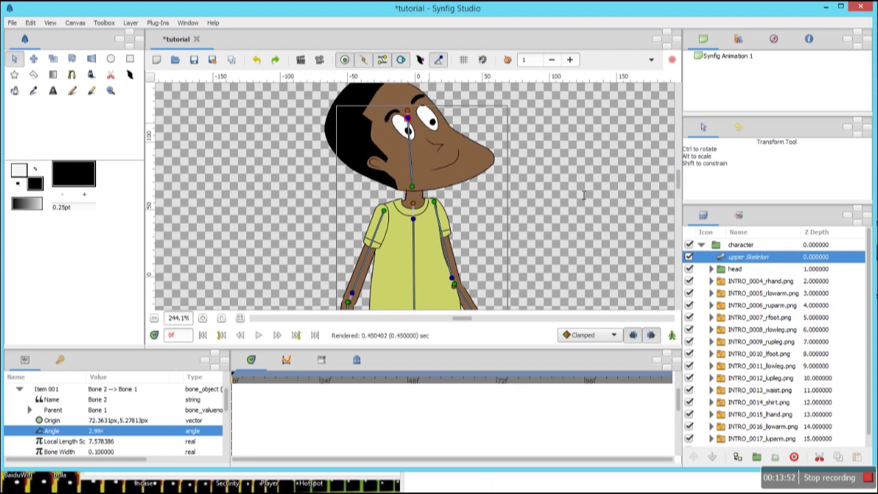
Step: Select the INTRO_0014_shirt.png layer together with the upper Skeleton and link the shirt's origin handle to the spine bone
{"action": "left_click_drag", "start_coordinate": [683, 184], "coordinate": [686, 199]}
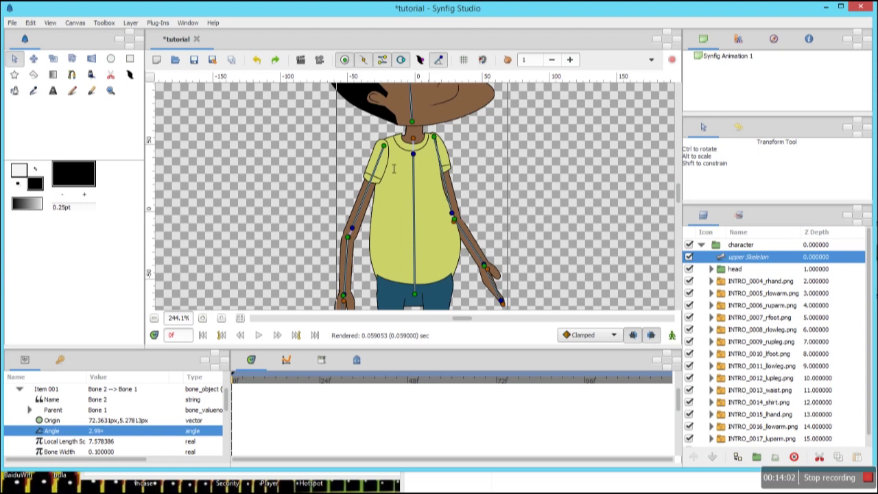
{"action": "left_click", "coordinate": [765, 403], "text": "ctrl"}
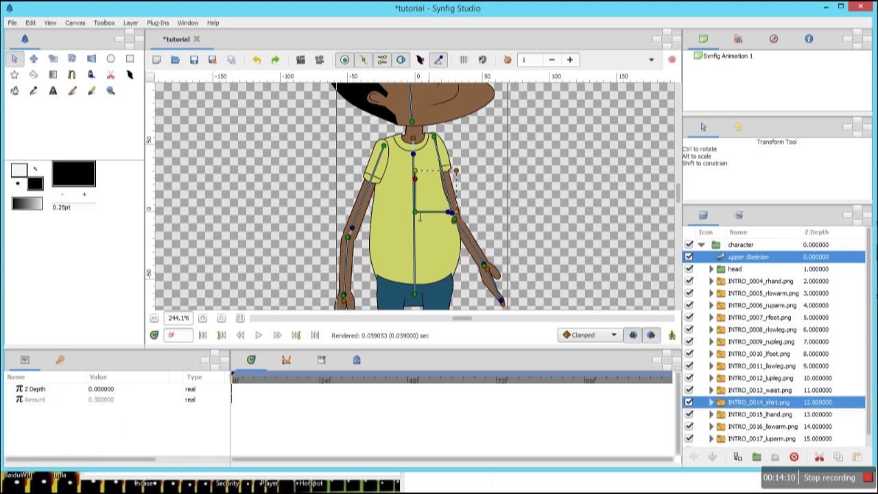
{"action": "right_click", "coordinate": [414, 294]}
{"action": "left_click", "coordinate": [473, 12]}
{"action": "right_click", "coordinate": [417, 293]}
{"action": "left_click", "coordinate": [491, 14]}
{"action": "right_click", "coordinate": [415, 155]}
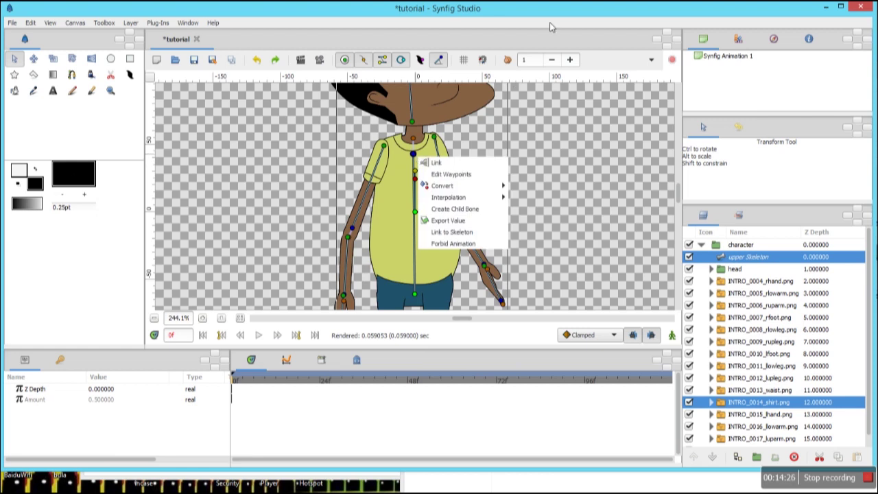
{"action": "left_click", "coordinate": [550, 24]}
{"action": "left_click", "coordinate": [740, 260]}
{"action": "left_click", "coordinate": [753, 403], "text": "ctrl"}
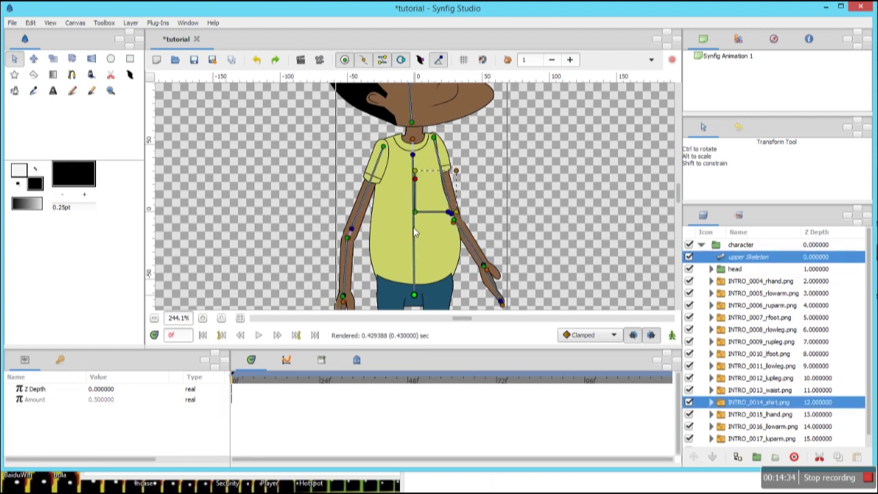
{"action": "right_click", "coordinate": [421, 293]}
{"action": "left_click", "coordinate": [449, 336]}
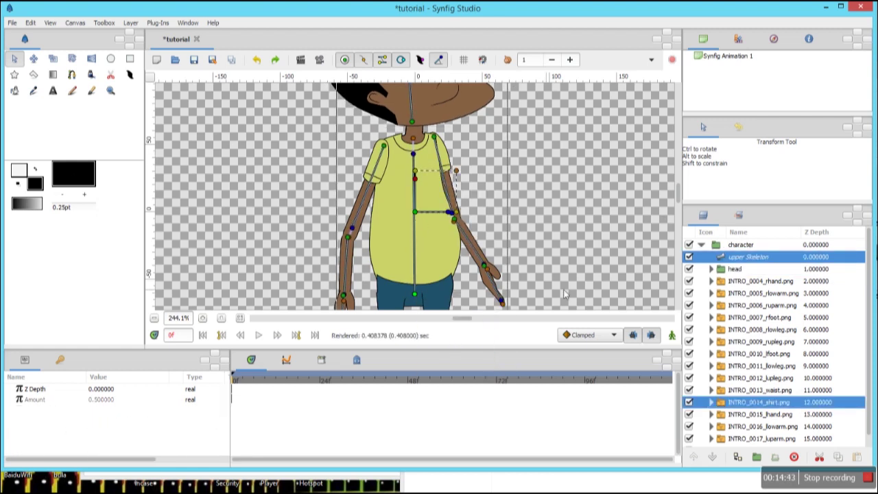
Step: Link the INTRO_0006_ruparm.png and INTRO_0005_rlowarm.png layers to the right upper-arm and right forearm bones of the upper Skeleton
{"action": "left_click", "coordinate": [763, 304]}
{"action": "left_click", "coordinate": [754, 258], "text": "ctrl"}
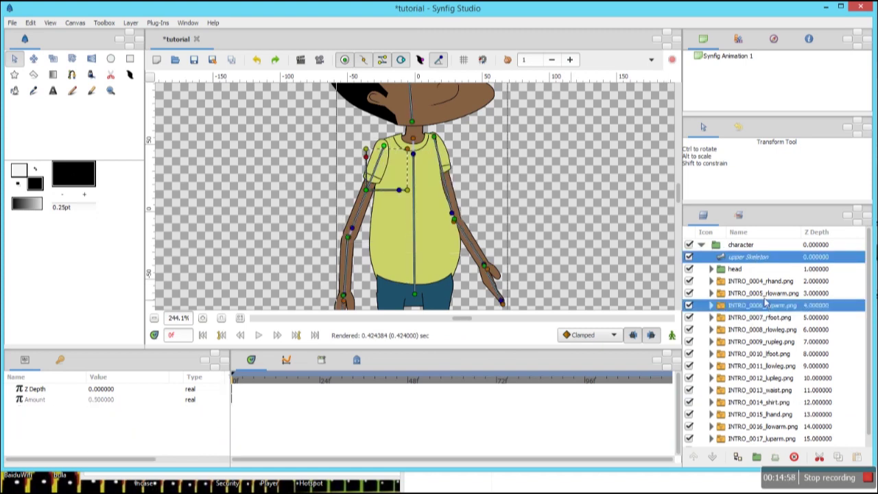
{"action": "left_click", "coordinate": [763, 293]}
{"action": "left_click", "coordinate": [751, 257], "text": "ctrl"}
{"action": "right_click", "coordinate": [348, 238]}
{"action": "left_click", "coordinate": [384, 328]}
Step: Select the INTRO_0004_rhand.png layer with the upper Skeleton and link its origin handle to the right hand bone
{"action": "left_click_drag", "start_coordinate": [678, 193], "coordinate": [679, 208]}
{"action": "left_click", "coordinate": [755, 282]}
{"action": "left_click", "coordinate": [748, 257], "text": "ctrl"}
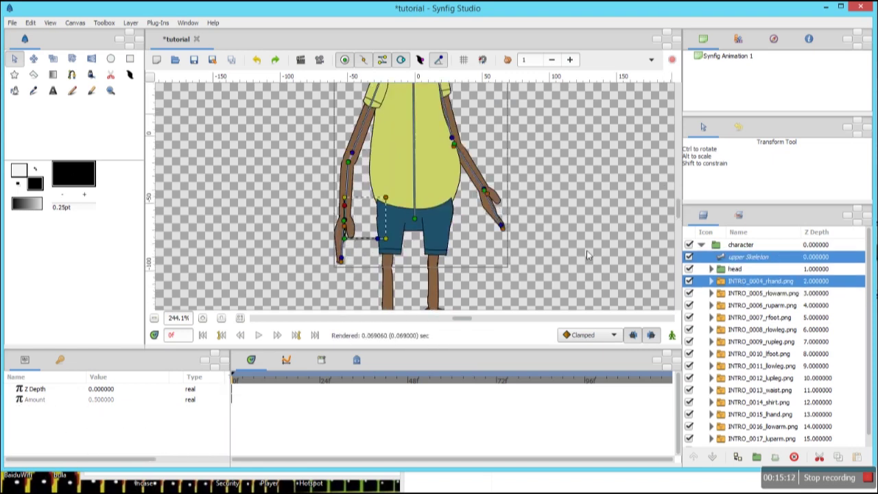
{"action": "right_click", "coordinate": [346, 226]}
{"action": "left_click", "coordinate": [367, 281]}
Step: Swing the right arm's bones outward to test the arm layers' links, and undo the rotations
{"action": "scroll", "coordinate": [339, 251], "scroll_direction": "up", "scroll_amount": 2}
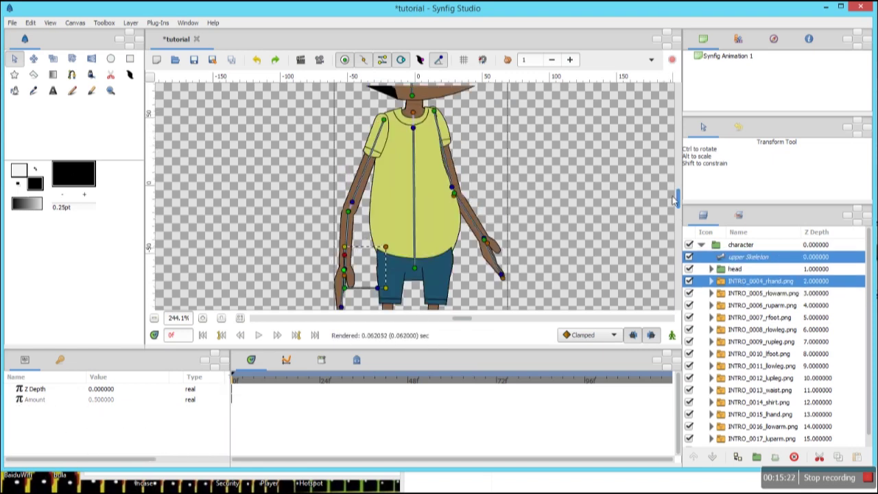
{"action": "left_click_drag", "start_coordinate": [306, 211], "coordinate": [305, 208]}
{"action": "left_click_drag", "start_coordinate": [266, 252], "coordinate": [308, 277]}
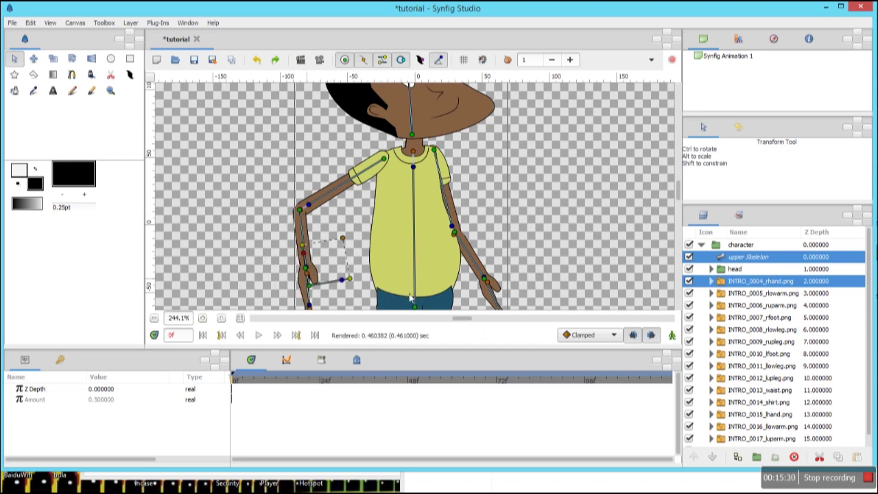
{"action": "key", "text": "ctrl+z"}
{"action": "key", "text": "ctrl+z"}
Step: Link the INTRO_0017_luparm.png and INTRO_0016_llowarm.png layers to the left upper-arm and left forearm bones of the upper Skeleton
{"action": "left_click_drag", "start_coordinate": [869, 331], "coordinate": [867, 380]}
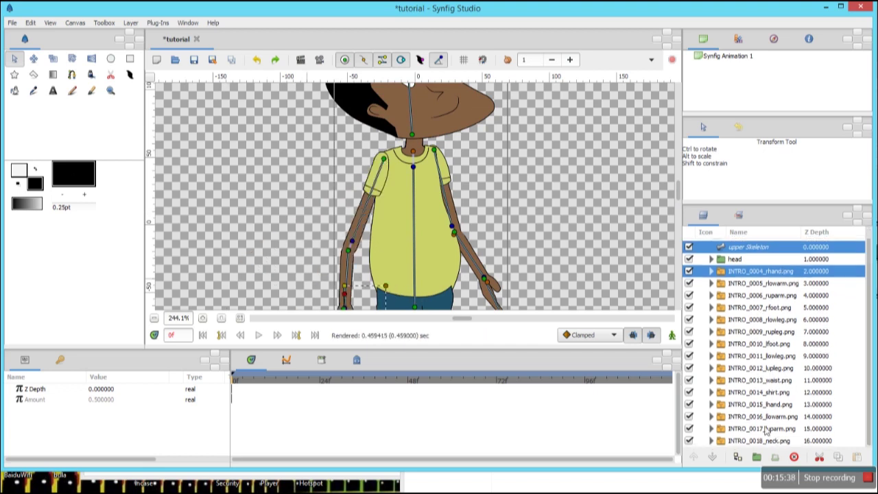
{"action": "left_click", "coordinate": [762, 429]}
{"action": "left_click", "coordinate": [714, 249], "text": "ctrl"}
{"action": "right_click", "coordinate": [436, 150]}
{"action": "left_click", "coordinate": [464, 207]}
{"action": "left_click", "coordinate": [758, 415]}
{"action": "left_click", "coordinate": [741, 247], "text": "ctrl"}
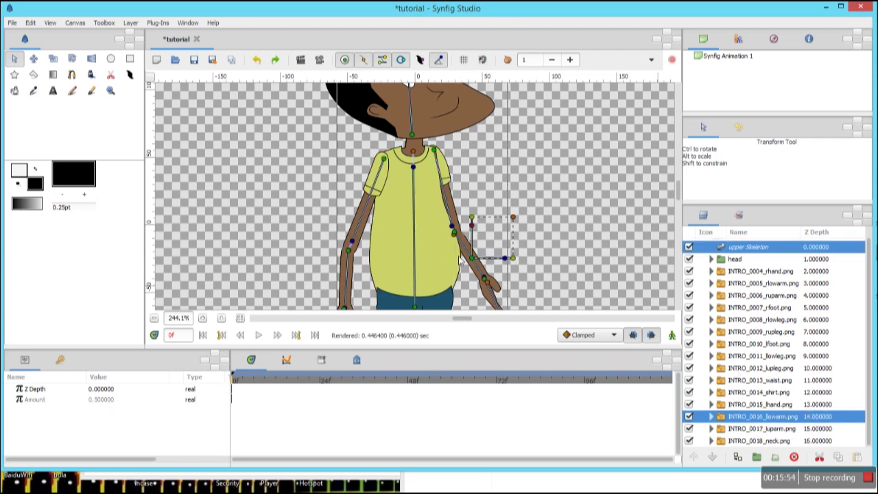
Step: Select the INTRO_0015_lhand.png layer with the upper Skeleton and link its origin handle to the left hand bone
{"action": "scroll", "coordinate": [467, 234], "scroll_direction": "down", "scroll_amount": 2}
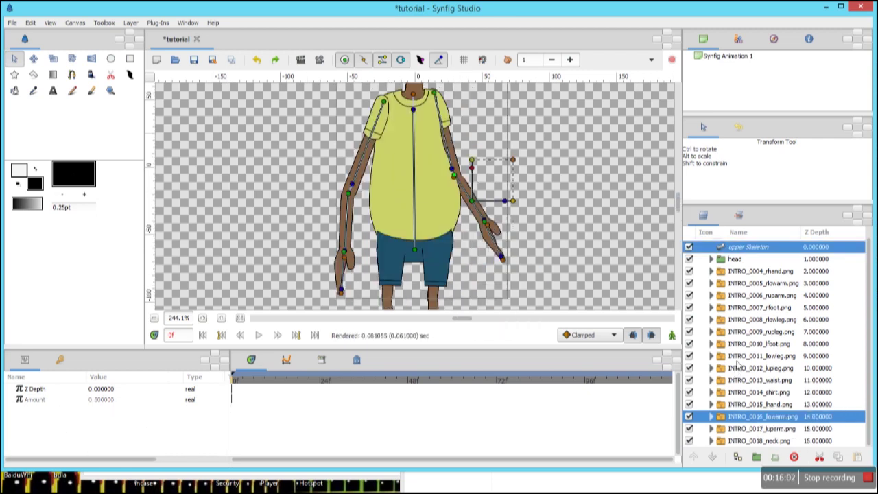
{"action": "left_click", "coordinate": [761, 404]}
{"action": "left_click", "coordinate": [748, 247], "text": "ctrl"}
{"action": "right_click", "coordinate": [484, 221]}
{"action": "left_click", "coordinate": [525, 46]}
{"action": "right_click", "coordinate": [486, 224]}
{"action": "left_click", "coordinate": [516, 281]}
Step: Rotate the left upper-arm bone slightly outward, and tilt the spine bone as a link test, undoing the spine tilt
{"action": "left_click_drag", "start_coordinate": [677, 202], "coordinate": [678, 209]}
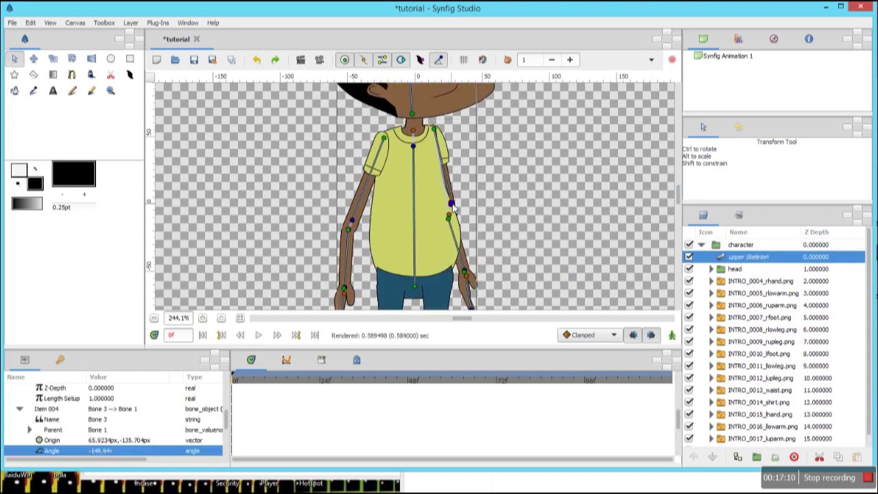
{"action": "left_click_drag", "start_coordinate": [447, 177], "coordinate": [461, 203]}
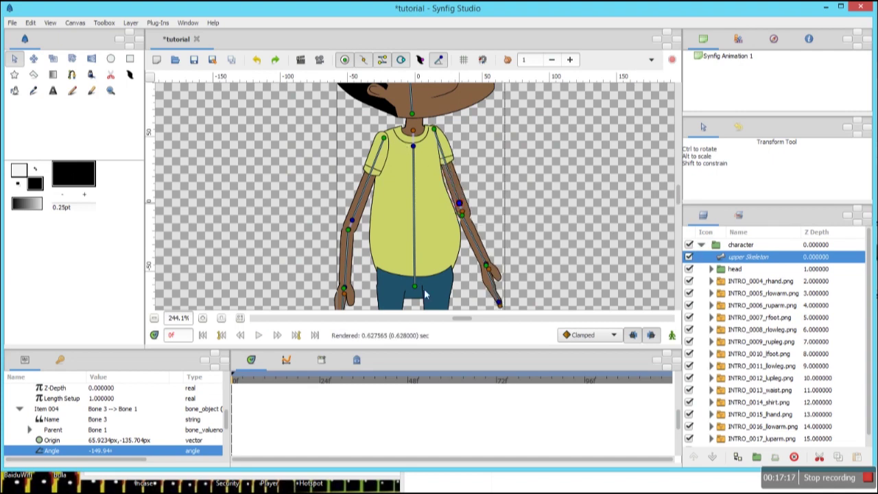
{"action": "left_click", "coordinate": [154, 318]}
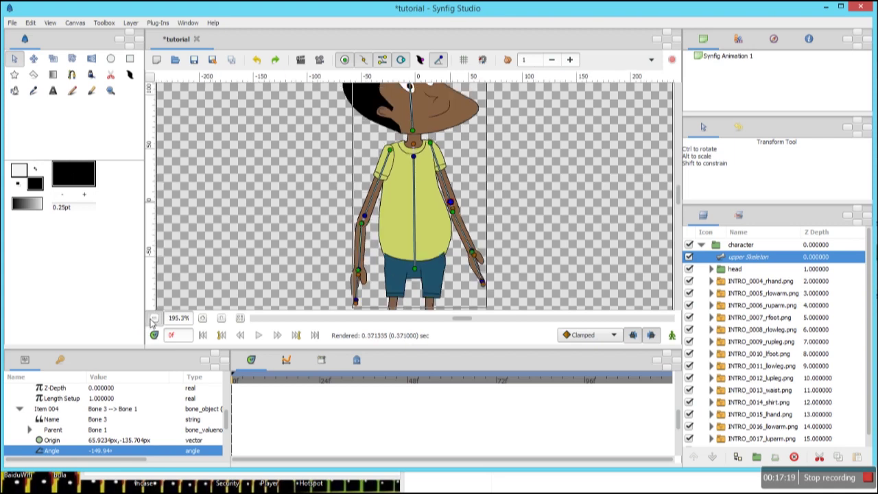
{"action": "left_click", "coordinate": [154, 318]}
{"action": "left_click", "coordinate": [155, 318]}
{"action": "left_click_drag", "start_coordinate": [415, 172], "coordinate": [426, 174]}
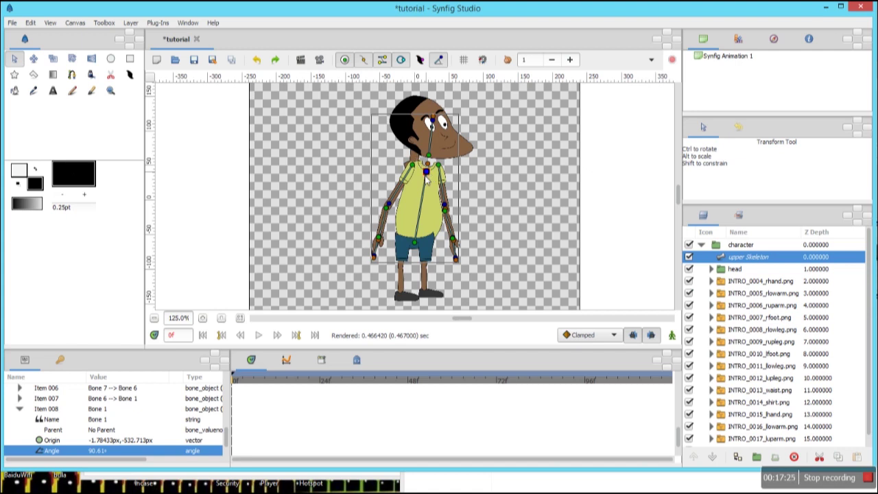
{"action": "key", "text": "ctrl+z"}
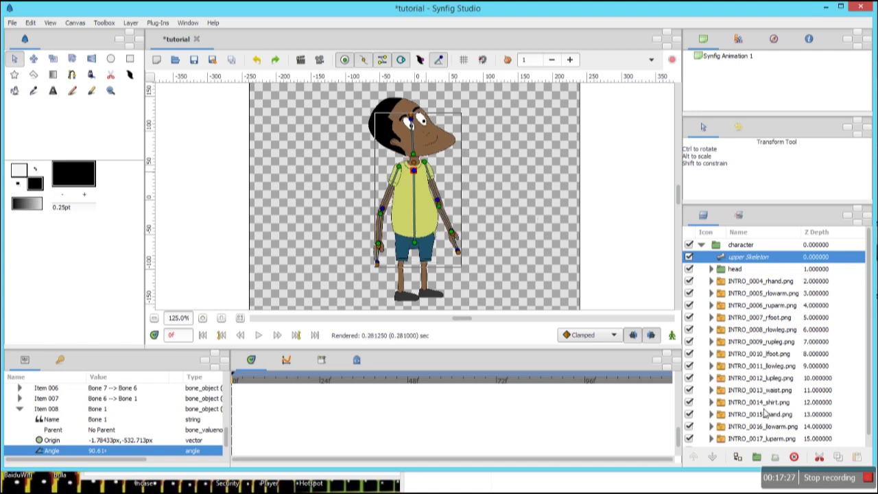
Step: Add the INTRO_0018_neck.png layer to the upper Skeleton selection and link the neck's origin handle to the spine bone
{"action": "scroll", "coordinate": [867, 378], "scroll_direction": "down", "scroll_amount": 1}
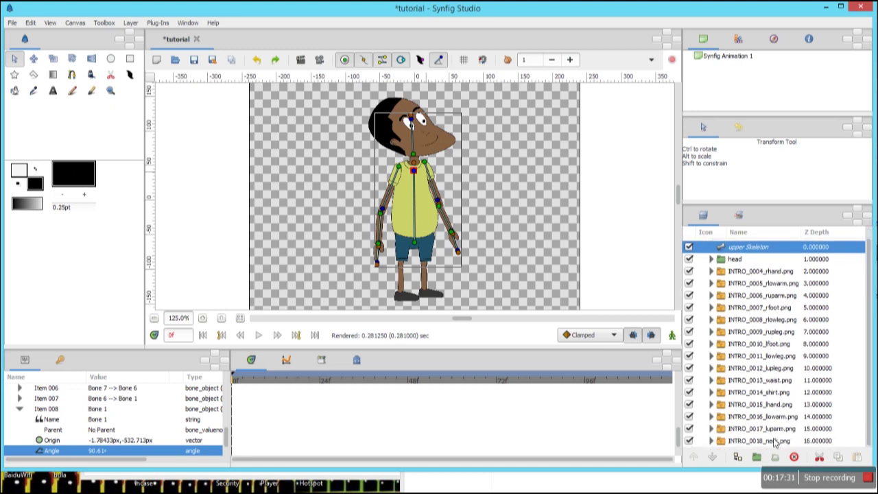
{"action": "left_click", "coordinate": [754, 441], "text": "ctrl"}
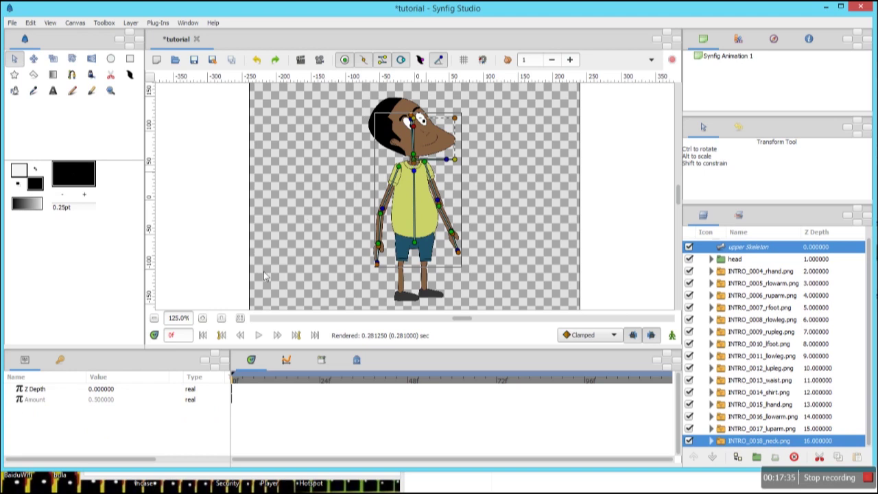
{"action": "double_click", "coordinate": [204, 319]}
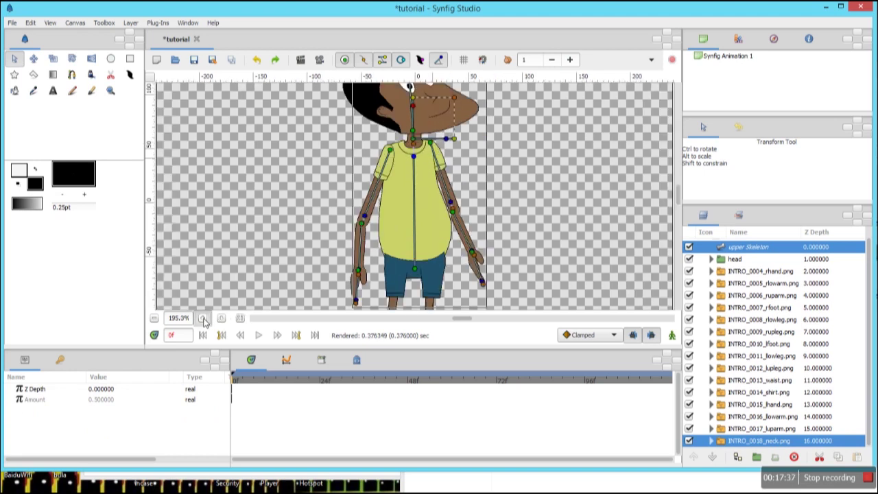
{"action": "left_click", "coordinate": [203, 319]}
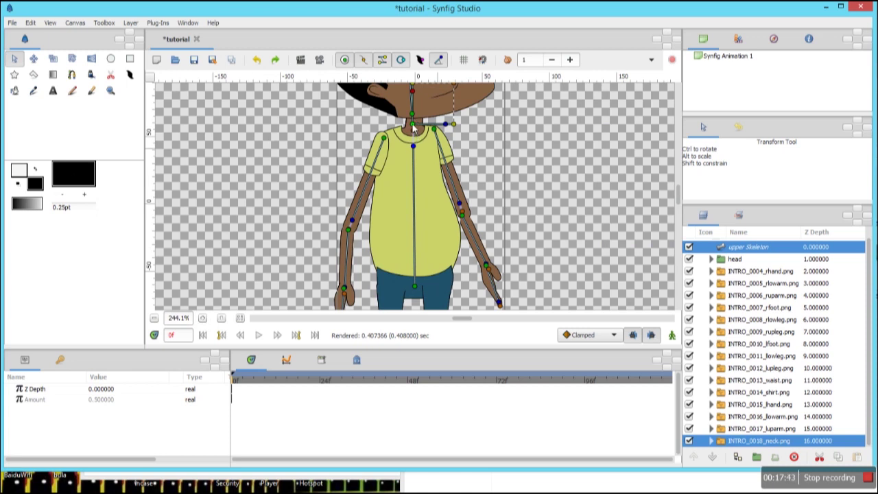
{"action": "right_click", "coordinate": [415, 290]}
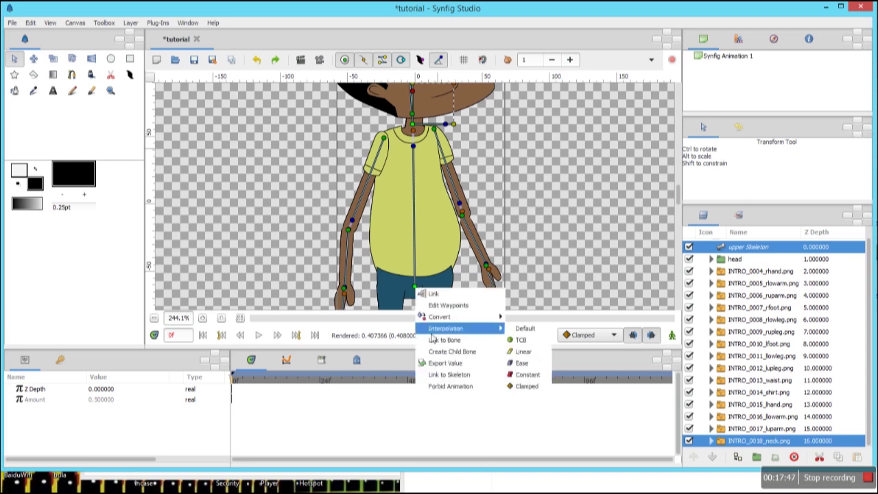
{"action": "left_click", "coordinate": [444, 336]}
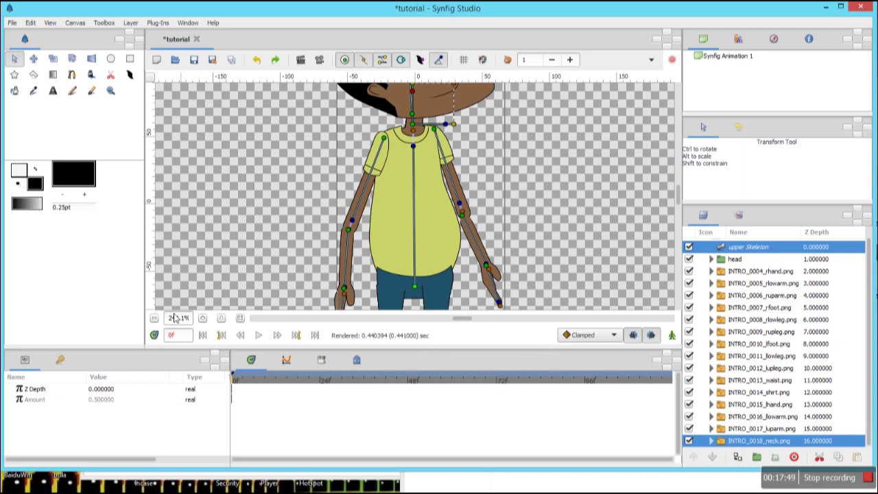
Step: Tilt the spine bone to the right to test the neck's link, and undo the tilt
{"action": "left_click", "coordinate": [154, 319]}
{"action": "left_click", "coordinate": [154, 319]}
{"action": "left_click", "coordinate": [154, 320]}
{"action": "left_click_drag", "start_coordinate": [416, 170], "coordinate": [427, 176]}
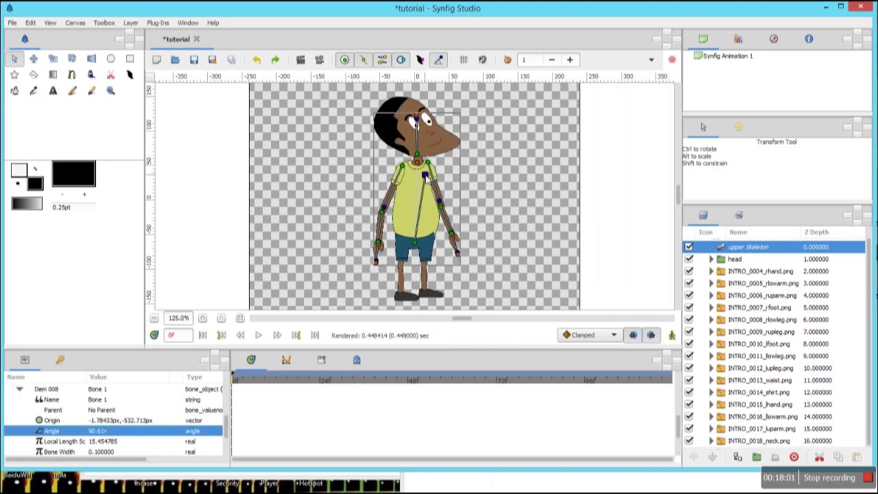
{"action": "key", "text": "ctrl+z"}
Step: Raise both arms outward by rotating their upper-arm bones, and nudge the head bone's angle slightly
{"action": "left_click_drag", "start_coordinate": [384, 207], "coordinate": [367, 193]}
{"action": "left_click_drag", "start_coordinate": [440, 201], "coordinate": [463, 182]}
{"action": "mouse_move", "coordinate": [416, 120]}
{"action": "left_mouse_down"}
{"action": "mouse_move", "coordinate": [408, 120]}
{"action": "mouse_move", "coordinate": [415, 121]}
{"action": "left_mouse_up"}
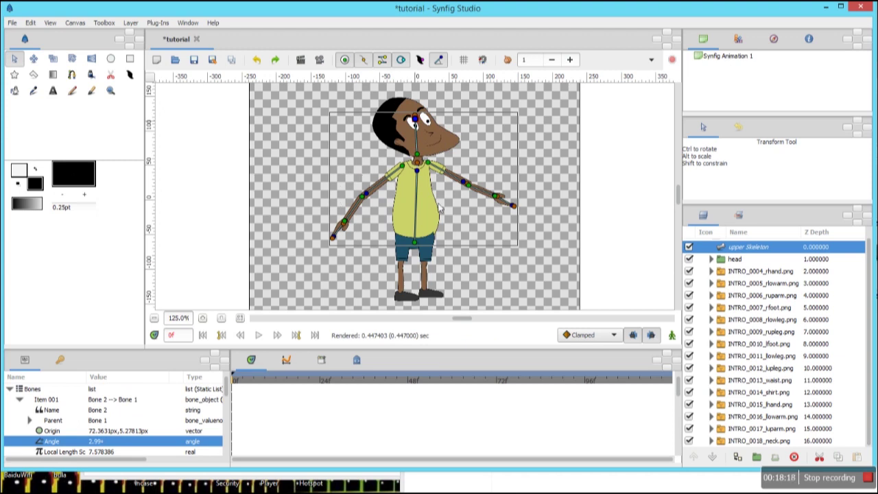
Step: Add a new Skeleton layer above the upper Skeleton in the character group and rename it "lower Skeleton"
{"action": "scroll", "coordinate": [871, 309], "scroll_direction": "up", "scroll_amount": 1}
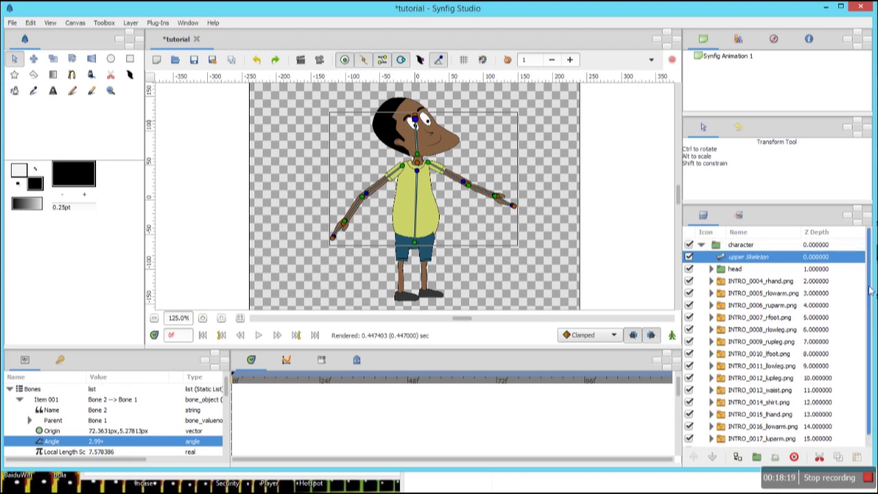
{"action": "right_click", "coordinate": [773, 260]}
{"action": "mouse_move", "coordinate": [796, 265]}
{"action": "mouse_move", "coordinate": [706, 347]}
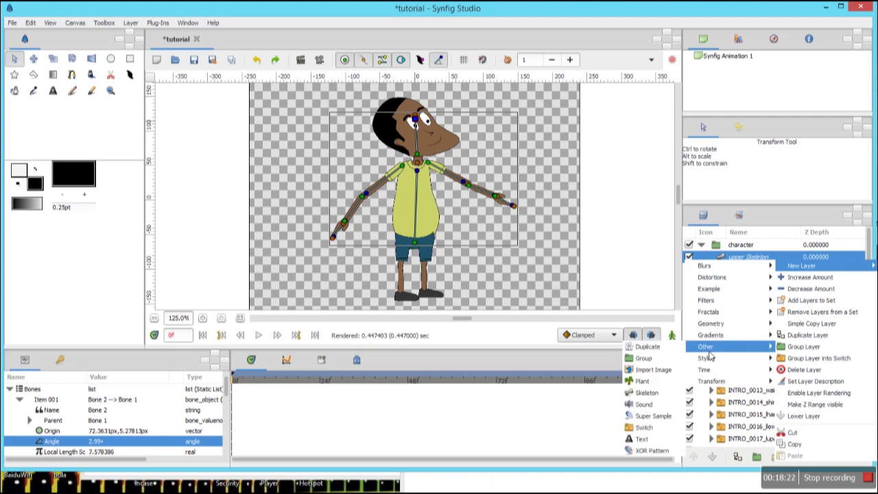
{"action": "left_click", "coordinate": [649, 393]}
{"action": "left_click", "coordinate": [734, 258]}
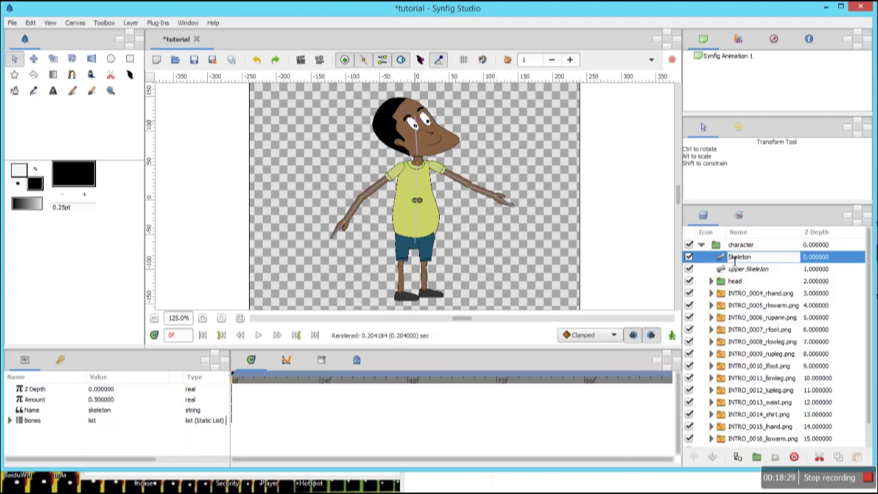
{"action": "type", "text": "lower"}
{"action": "key", "text": "Return"}
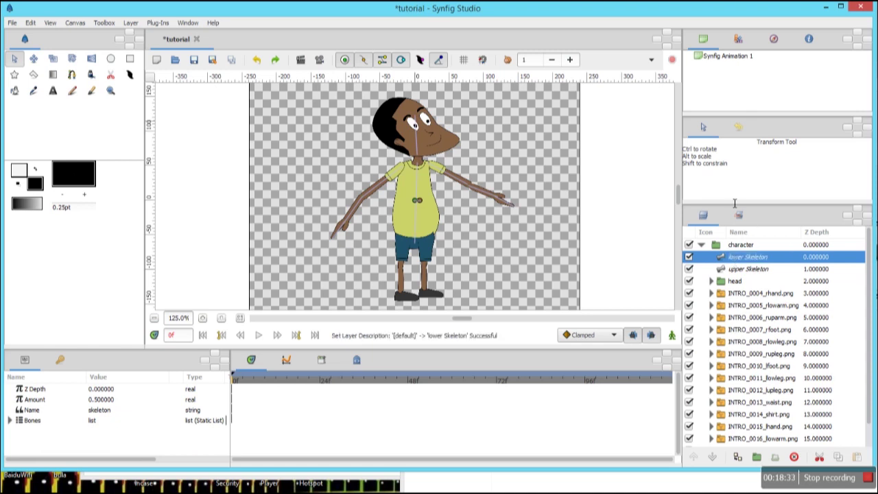
Step: Place the lower Skeleton's root bone at the waist, from the shirt's bottom edge down to the crotch of the shorts
{"action": "left_click", "coordinate": [203, 319]}
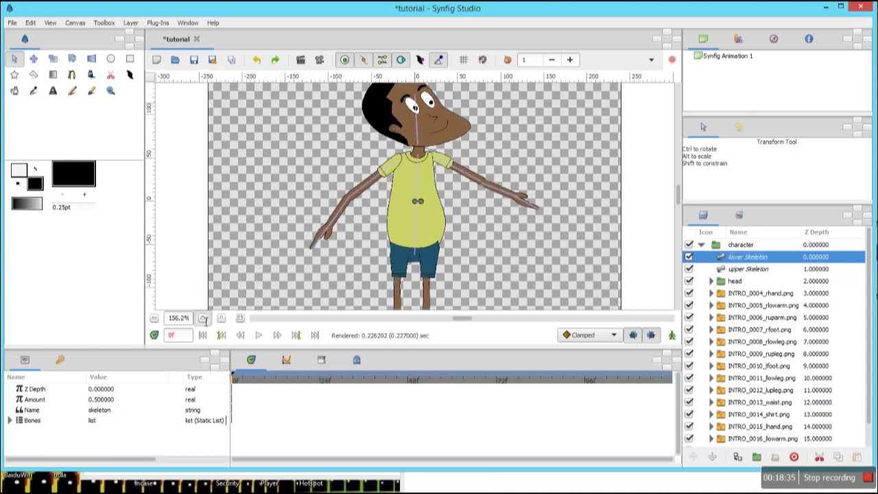
{"action": "left_click", "coordinate": [203, 318]}
{"action": "left_click_drag", "start_coordinate": [680, 201], "coordinate": [680, 219]}
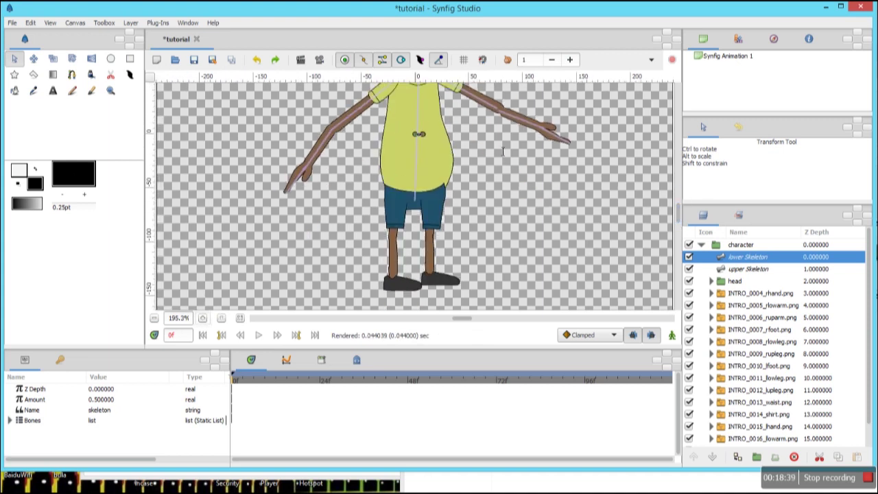
{"action": "left_click", "coordinate": [417, 136]}
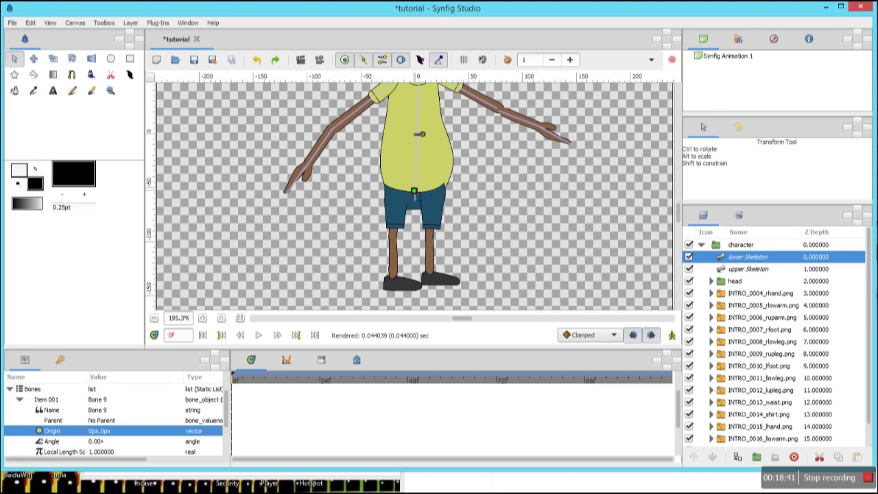
{"action": "left_click_drag", "start_coordinate": [414, 191], "coordinate": [415, 209]}
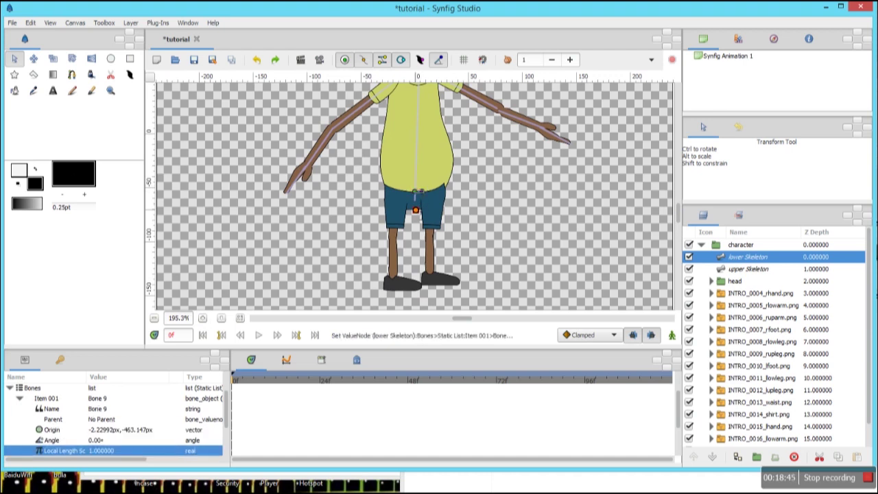
Step: Create a child bone of the waist bone and fit it along the right thigh, from hip to knee
{"action": "right_click", "coordinate": [415, 209]}
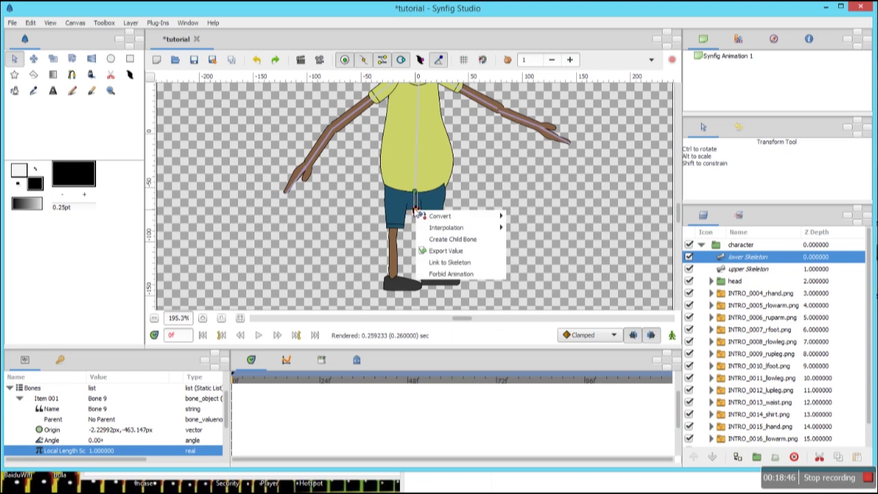
{"action": "left_click", "coordinate": [439, 239]}
{"action": "left_click_drag", "start_coordinate": [416, 212], "coordinate": [394, 236]}
{"action": "right_click", "coordinate": [395, 231]}
{"action": "left_click", "coordinate": [395, 231]}
Step: Add chained child bones along the right lower leg and right foot, ending at the toe of the shoe
{"action": "right_click", "coordinate": [395, 233]}
{"action": "left_click", "coordinate": [421, 262]}
{"action": "left_click_drag", "start_coordinate": [396, 238], "coordinate": [394, 236]}
{"action": "left_click_drag", "start_coordinate": [394, 246], "coordinate": [418, 287]}
{"action": "right_click", "coordinate": [395, 278]}
{"action": "left_click", "coordinate": [426, 308]}
Step: Create another child bone of the waist bone and fit it along the left thigh, from hip to knee
{"action": "left_click", "coordinate": [413, 208]}
{"action": "left_click", "coordinate": [415, 210]}
{"action": "right_click", "coordinate": [416, 209]}
{"action": "left_click", "coordinate": [445, 239]}
{"action": "left_click_drag", "start_coordinate": [416, 212], "coordinate": [432, 200]}
Step: Add chained child bones along the left lower leg and left foot, ending at the toe of the shoe
{"action": "right_click", "coordinate": [428, 232]}
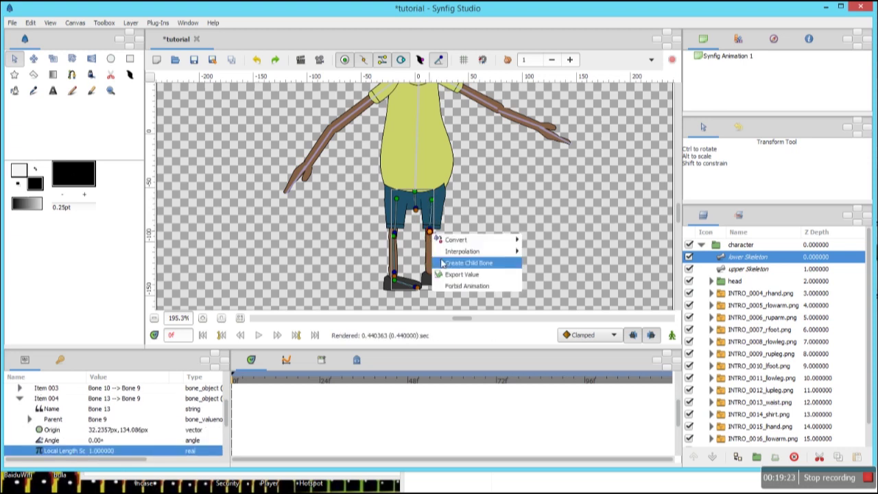
{"action": "left_click", "coordinate": [466, 259]}
{"action": "left_click", "coordinate": [428, 234]}
{"action": "left_click_drag", "start_coordinate": [428, 234], "coordinate": [429, 275]}
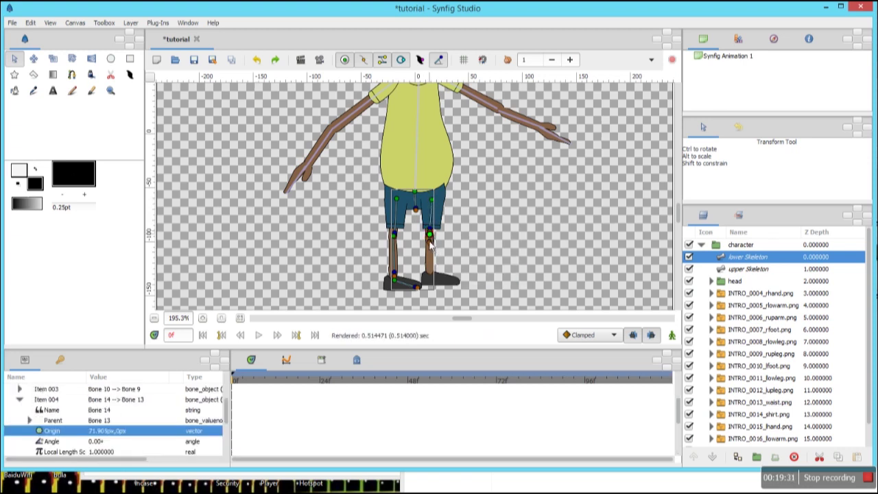
{"action": "right_click", "coordinate": [430, 275]}
{"action": "left_click", "coordinate": [452, 305]}
{"action": "left_click_drag", "start_coordinate": [430, 281], "coordinate": [453, 282]}
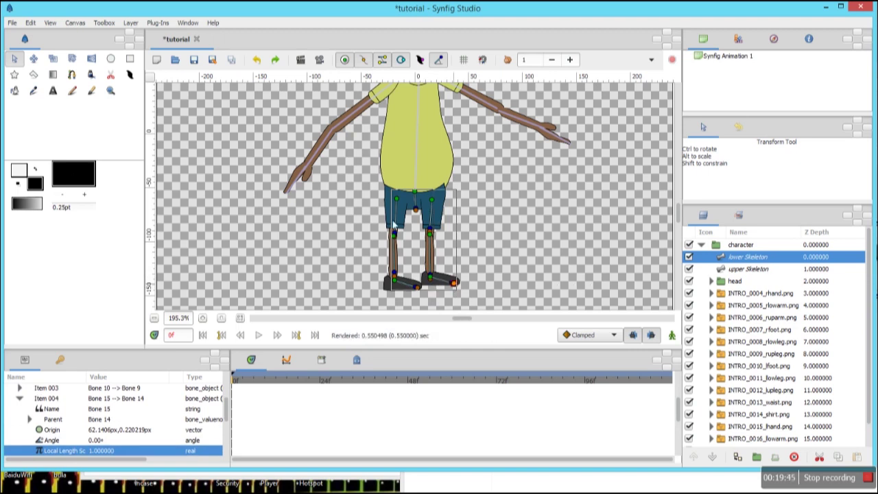
Step: Link the INTRO_0013_waist.png layer to the waist bone of the lower Skeleton
{"action": "scroll", "coordinate": [866, 389], "scroll_direction": "down", "scroll_amount": 1}
{"action": "left_click", "coordinate": [775, 380]}
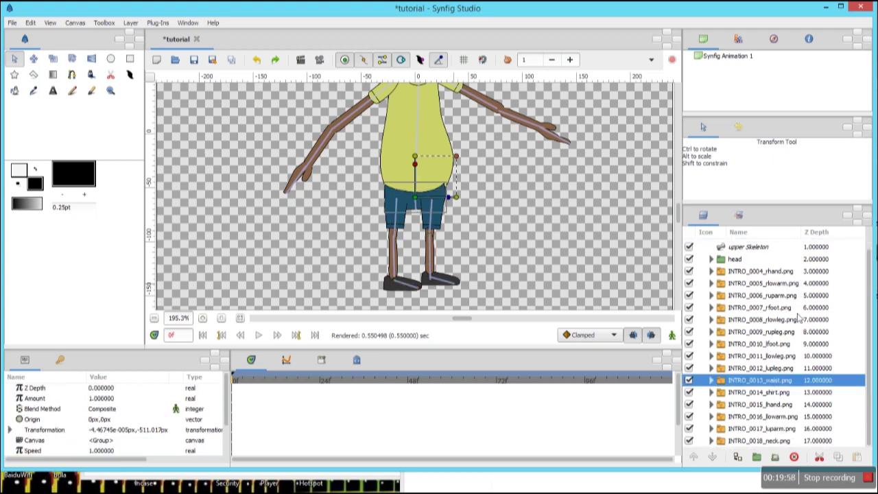
{"action": "scroll", "coordinate": [868, 308], "scroll_direction": "up", "scroll_amount": 1}
{"action": "left_click", "coordinate": [732, 247], "text": "ctrl"}
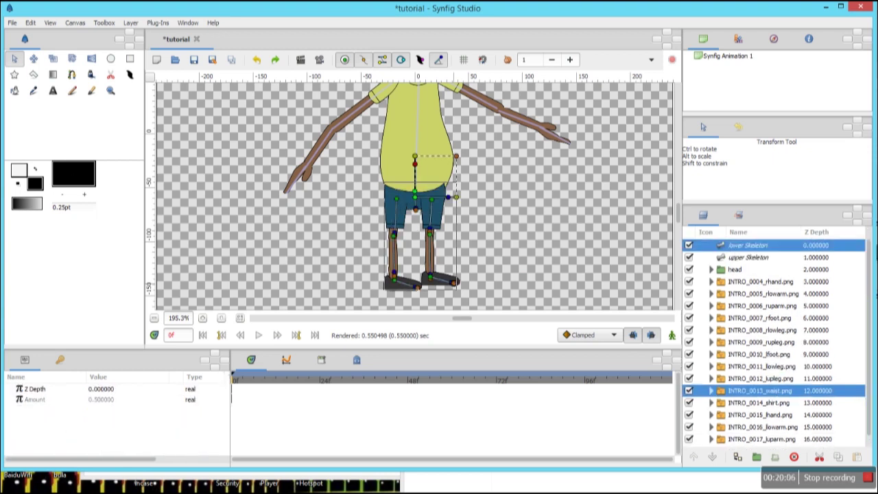
{"action": "right_click", "coordinate": [415, 198]}
{"action": "left_click", "coordinate": [472, 35]}
{"action": "right_click", "coordinate": [415, 192]}
{"action": "left_click", "coordinate": [447, 248]}
Step: Link the INTRO_0012_lupleg.png layer to the left thigh bone of the lower Skeleton
{"action": "left_click", "coordinate": [762, 378]}
{"action": "left_click", "coordinate": [747, 245], "text": "ctrl"}
{"action": "right_click", "coordinate": [433, 201]}
{"action": "left_click", "coordinate": [469, 253]}
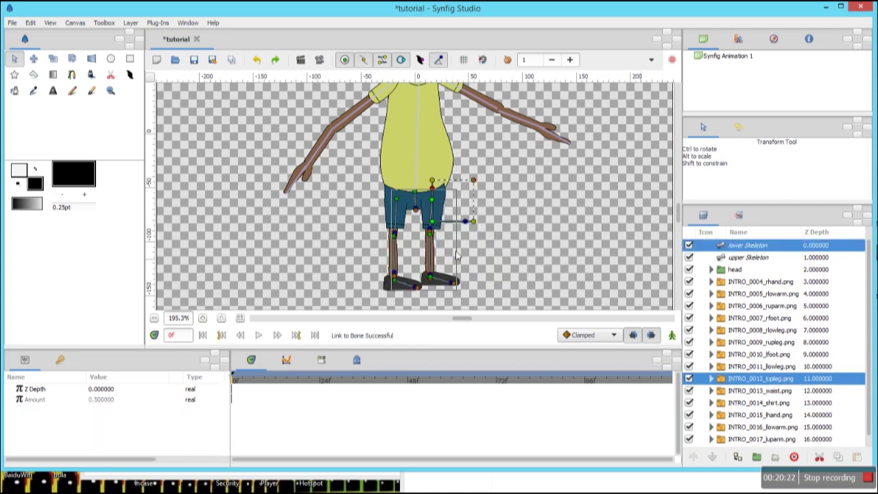
Step: Link the INTRO_0011_llowleg.png layer to the left lower leg bone of the lower Skeleton
{"action": "left_click", "coordinate": [761, 367]}
{"action": "left_click", "coordinate": [748, 246], "text": "ctrl"}
{"action": "right_click", "coordinate": [429, 235]}
{"action": "left_click", "coordinate": [457, 290]}
{"action": "left_click", "coordinate": [429, 253]}
{"action": "right_click", "coordinate": [430, 234]}
{"action": "left_click", "coordinate": [453, 288]}
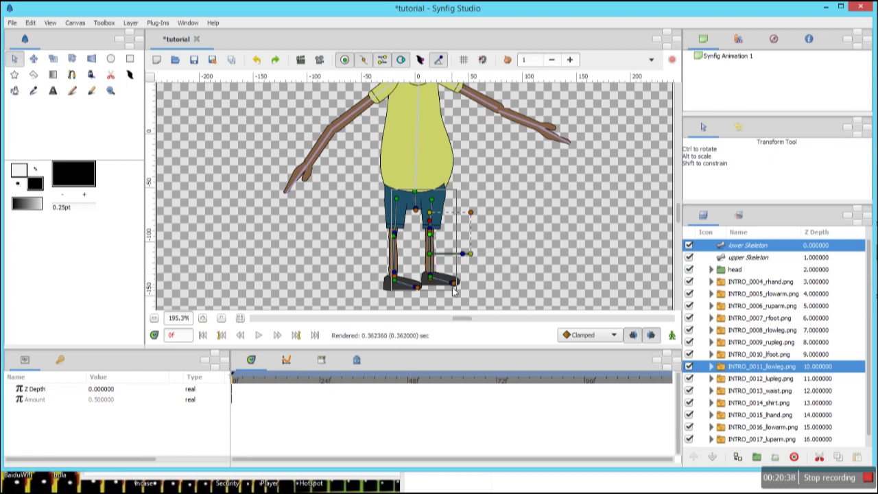
Step: Link the INTRO_0010_lfoot.png layer to the left foot bone of the lower Skeleton
{"action": "left_click", "coordinate": [760, 355]}
{"action": "left_click", "coordinate": [748, 245], "text": "ctrl"}
{"action": "left_click", "coordinate": [432, 279]}
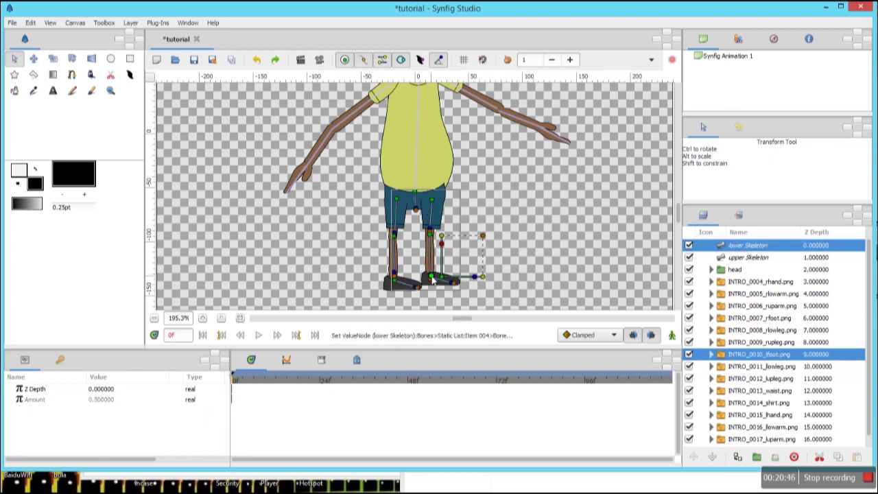
{"action": "right_click", "coordinate": [433, 279]}
{"action": "left_click", "coordinate": [456, 330]}
Step: Link the right upper leg, lower leg and foot layers each to their matching right leg bone of the lower Skeleton
{"action": "left_click", "coordinate": [760, 342]}
{"action": "left_click", "coordinate": [742, 247], "text": "ctrl"}
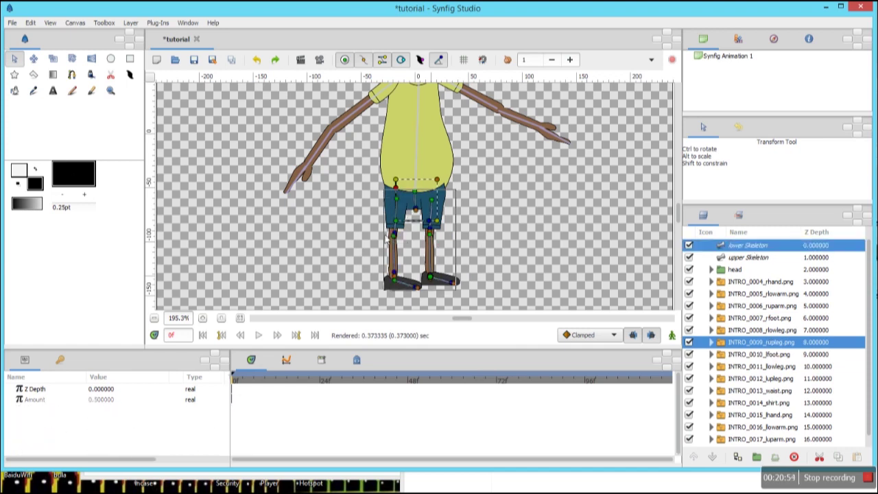
{"action": "right_click", "coordinate": [397, 200]}
{"action": "left_click", "coordinate": [750, 330]}
{"action": "left_click", "coordinate": [739, 247], "text": "ctrl"}
{"action": "left_click", "coordinate": [396, 287]}
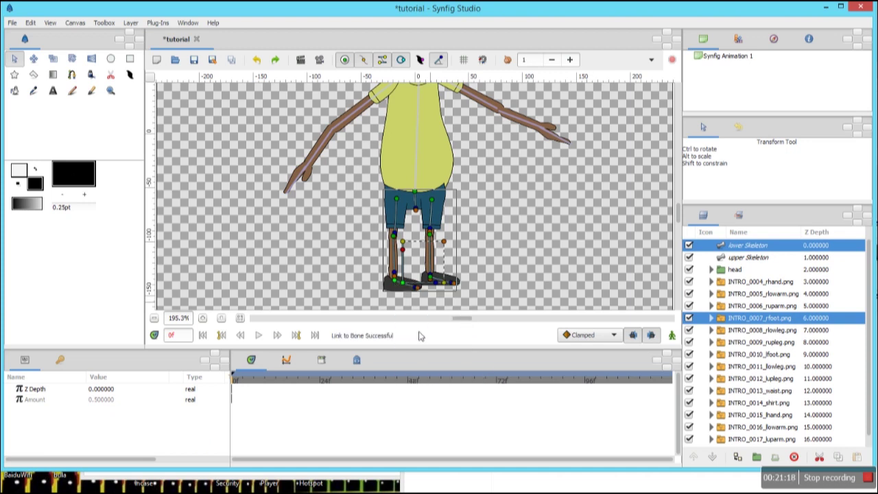
Step: Pose the lower Skeleton's legs in a walking stance, with the right leg bent backward and the left leg forward
{"action": "left_click", "coordinate": [154, 318]}
{"action": "left_click", "coordinate": [154, 318]}
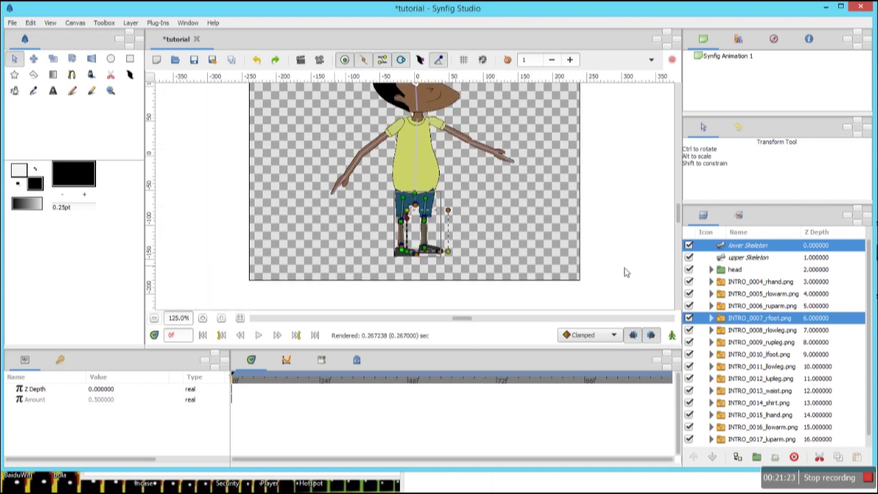
{"action": "left_click_drag", "start_coordinate": [679, 218], "coordinate": [680, 199]}
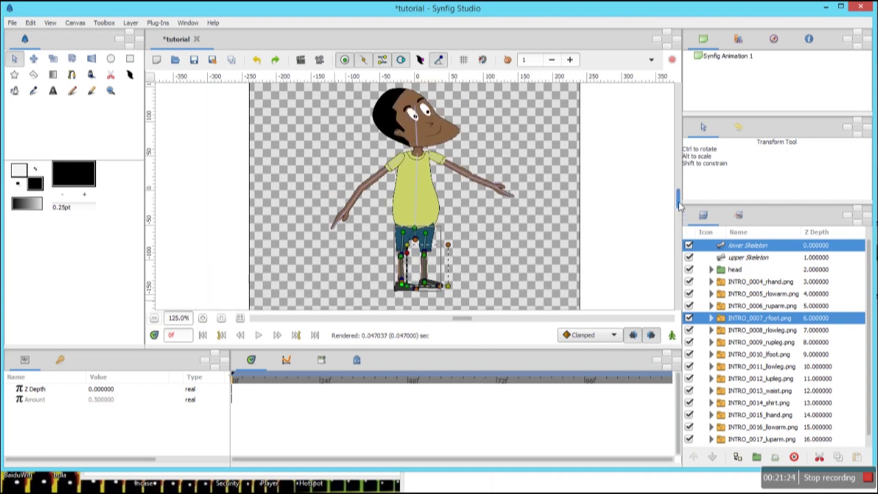
{"action": "left_click", "coordinate": [755, 257]}
{"action": "left_click", "coordinate": [752, 245]}
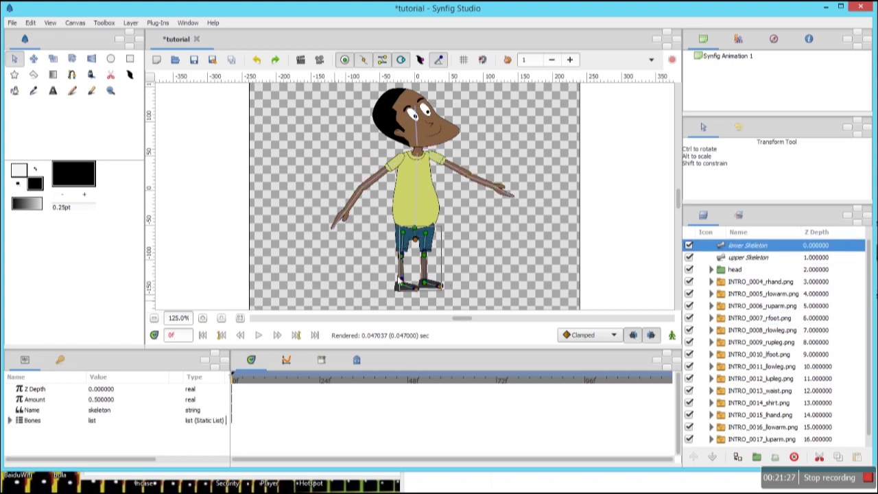
{"action": "left_click_drag", "start_coordinate": [401, 254], "coordinate": [436, 281]}
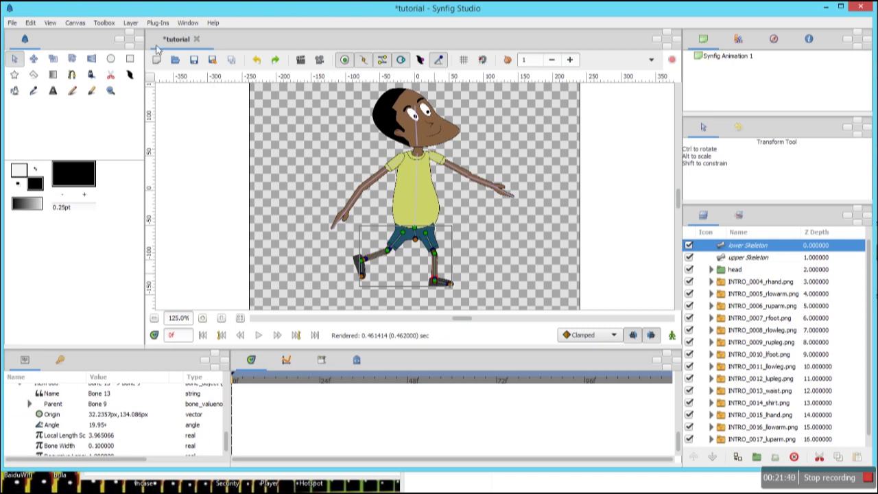
Step: Save the animation as tutorial2 in the mmbtut folder under Documents
{"action": "left_click", "coordinate": [12, 24]}
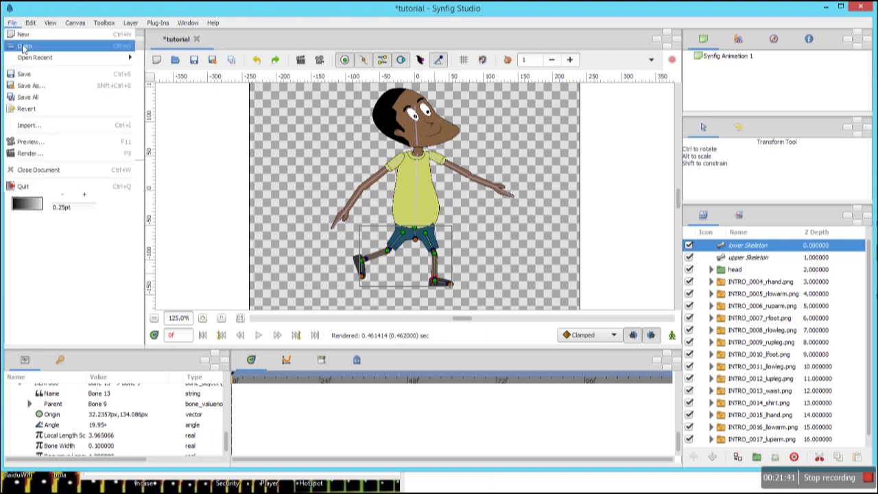
{"action": "left_click", "coordinate": [42, 77]}
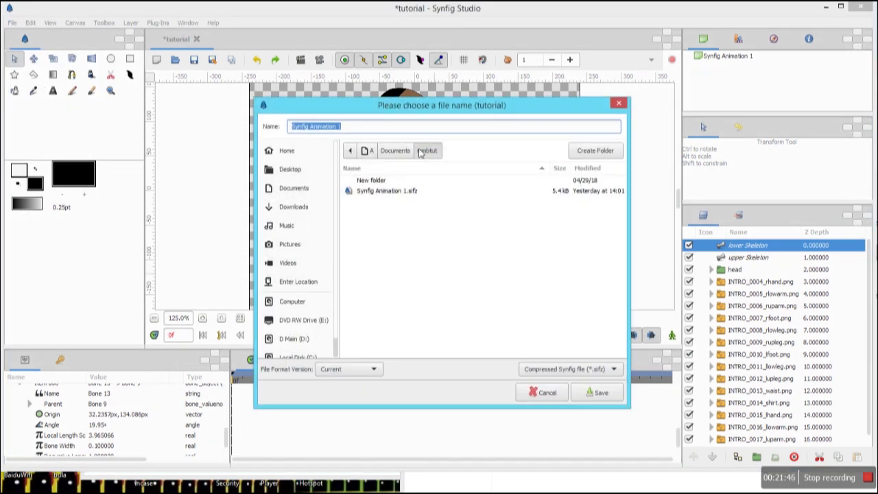
{"action": "left_click", "coordinate": [294, 188]}
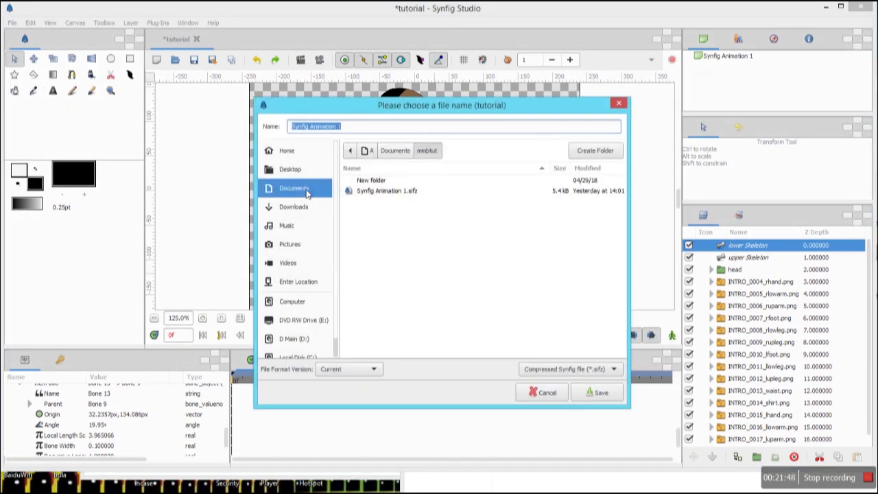
{"action": "type", "text": "mmb"}
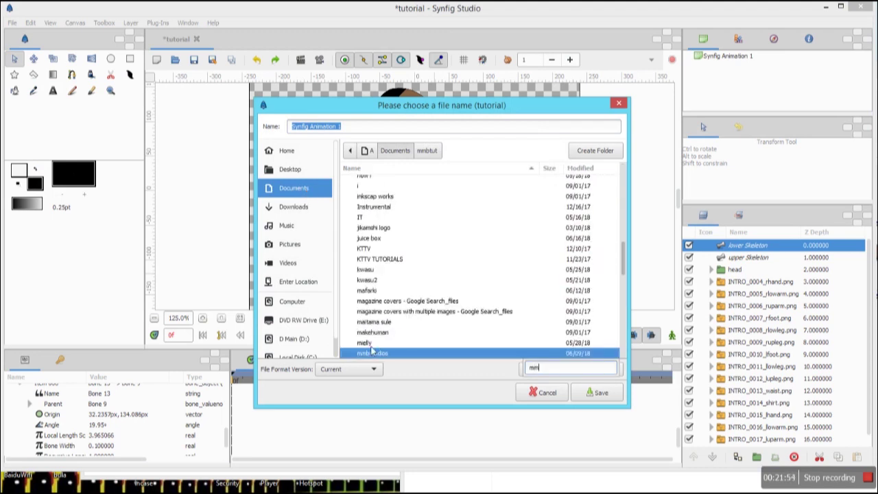
{"action": "key", "text": "Return"}
{"action": "type", "text": "tutorial2"}
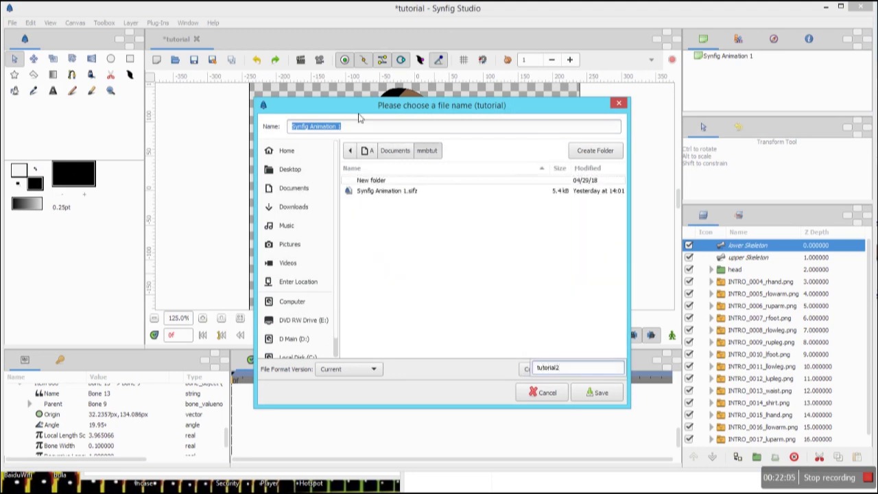
{"action": "left_click_drag", "start_coordinate": [353, 126], "coordinate": [188, 109]}
{"action": "type", "text": "tutorial2"}
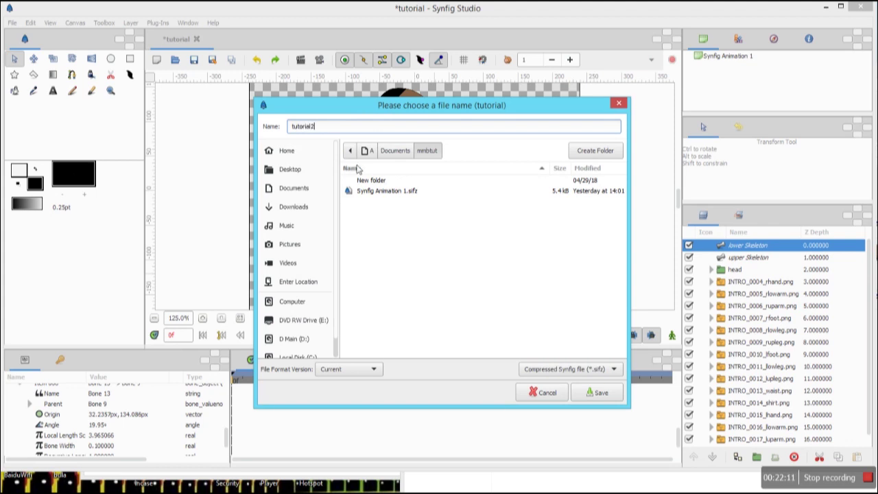
{"action": "left_click", "coordinate": [597, 393]}
Step: Pose the upper Skeleton for walking, bending the right arm toward the hip and the left forearm forward, and adjust the torso bone
{"action": "left_click", "coordinate": [748, 258]}
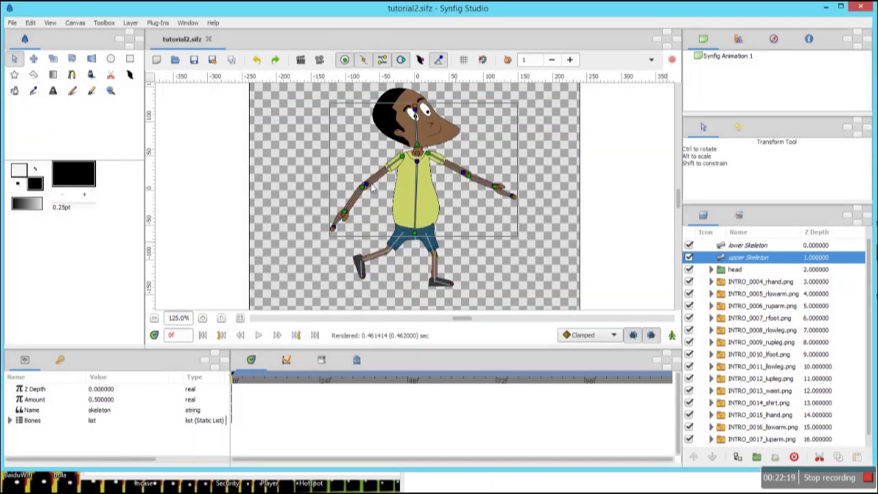
{"action": "left_click_drag", "start_coordinate": [367, 186], "coordinate": [372, 190]}
{"action": "left_click_drag", "start_coordinate": [355, 222], "coordinate": [382, 220]}
{"action": "left_click_drag", "start_coordinate": [495, 187], "coordinate": [447, 190]}
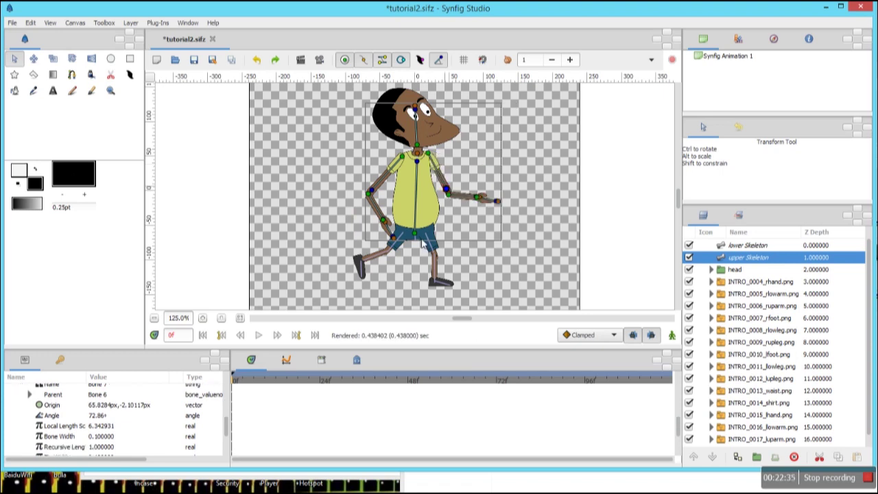
{"action": "left_click_drag", "start_coordinate": [417, 161], "coordinate": [422, 162]}
{"action": "left_click", "coordinate": [432, 275]}
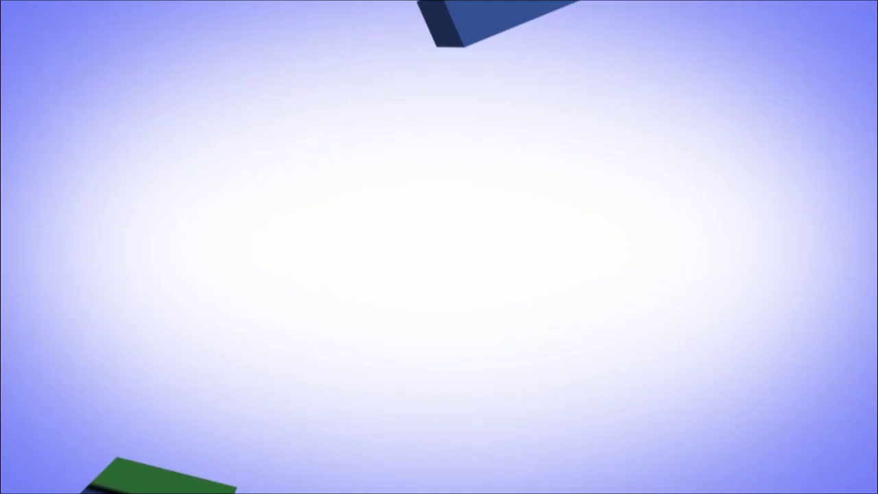